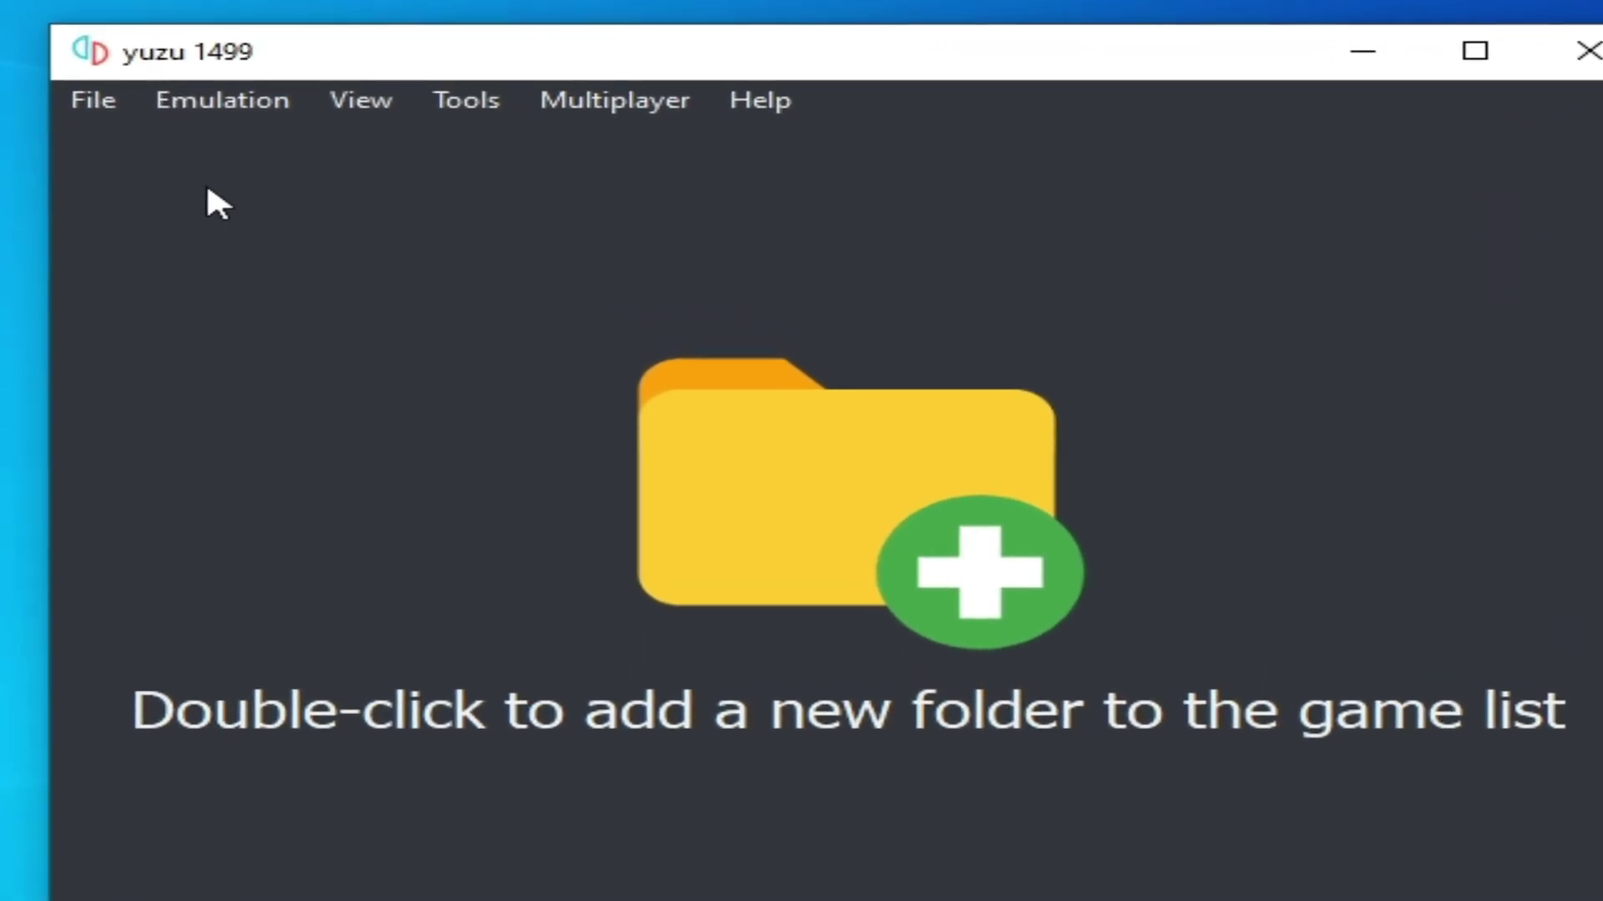
# - Choose Borderless Windowed as the Fullscreen Mode in yuzu's Graphics configuration
pyautogui.click(204, 107)
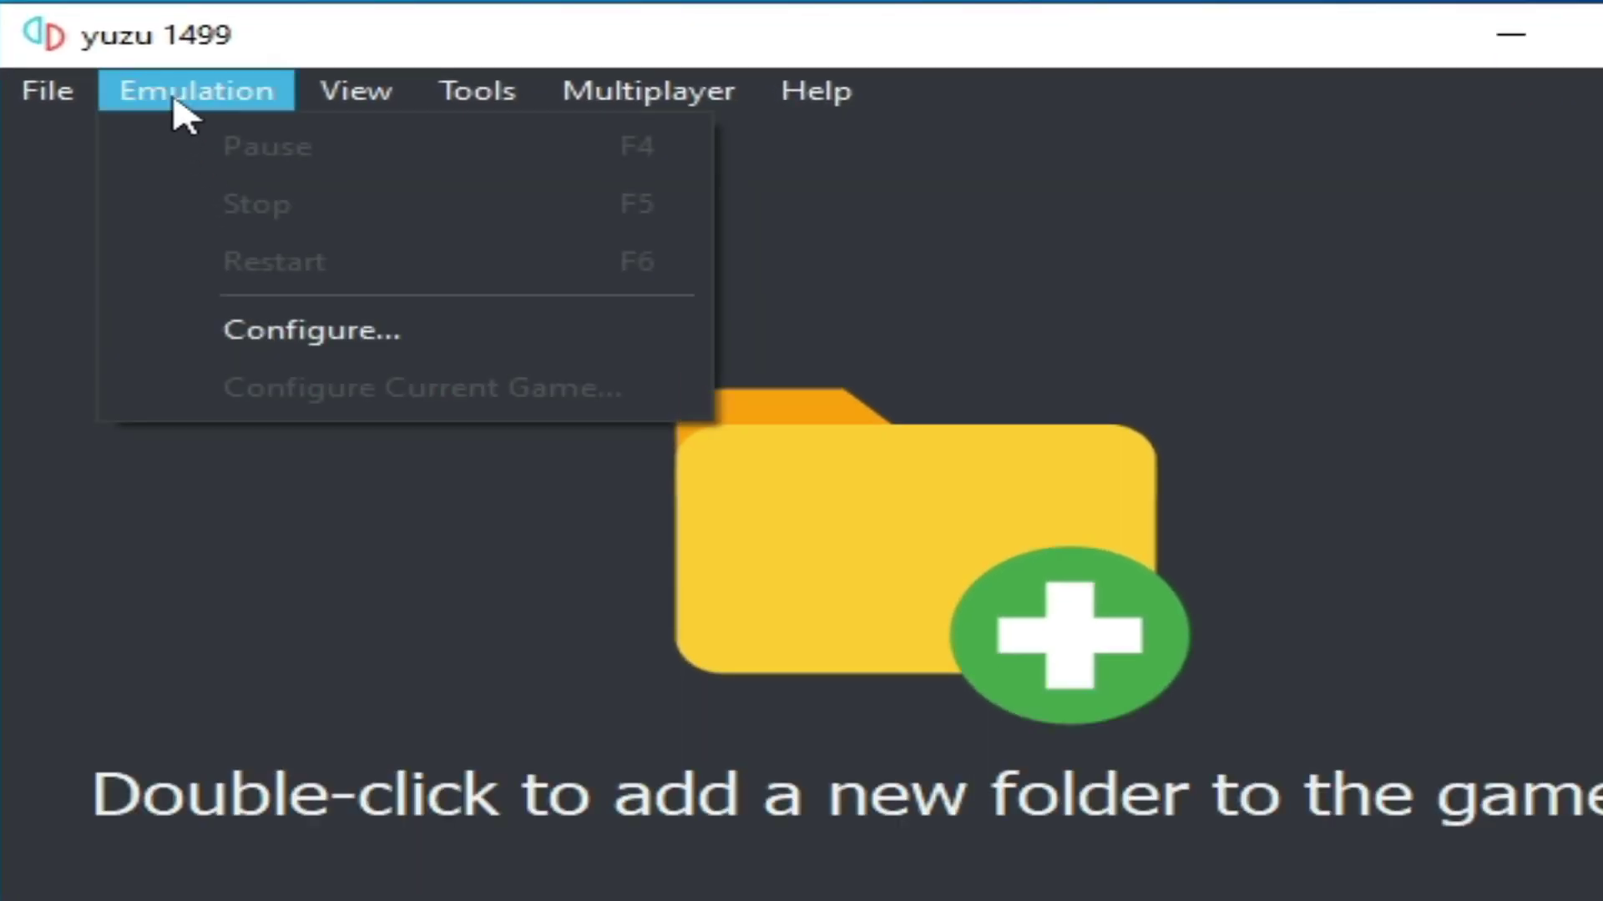
pyautogui.click(261, 351)
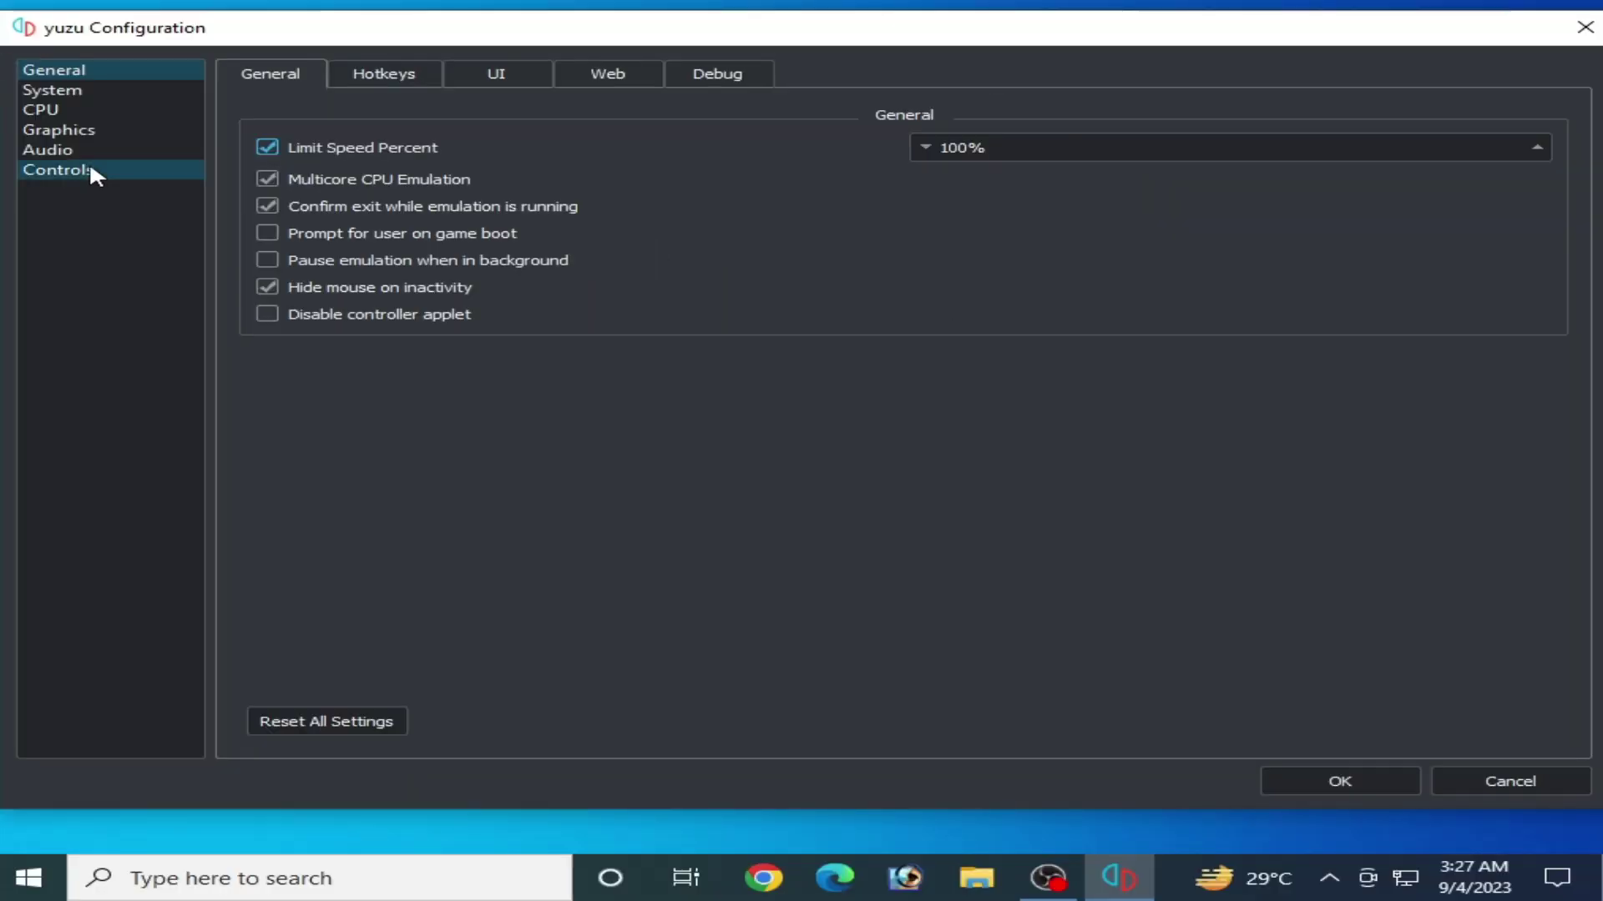
pyautogui.click(87, 129)
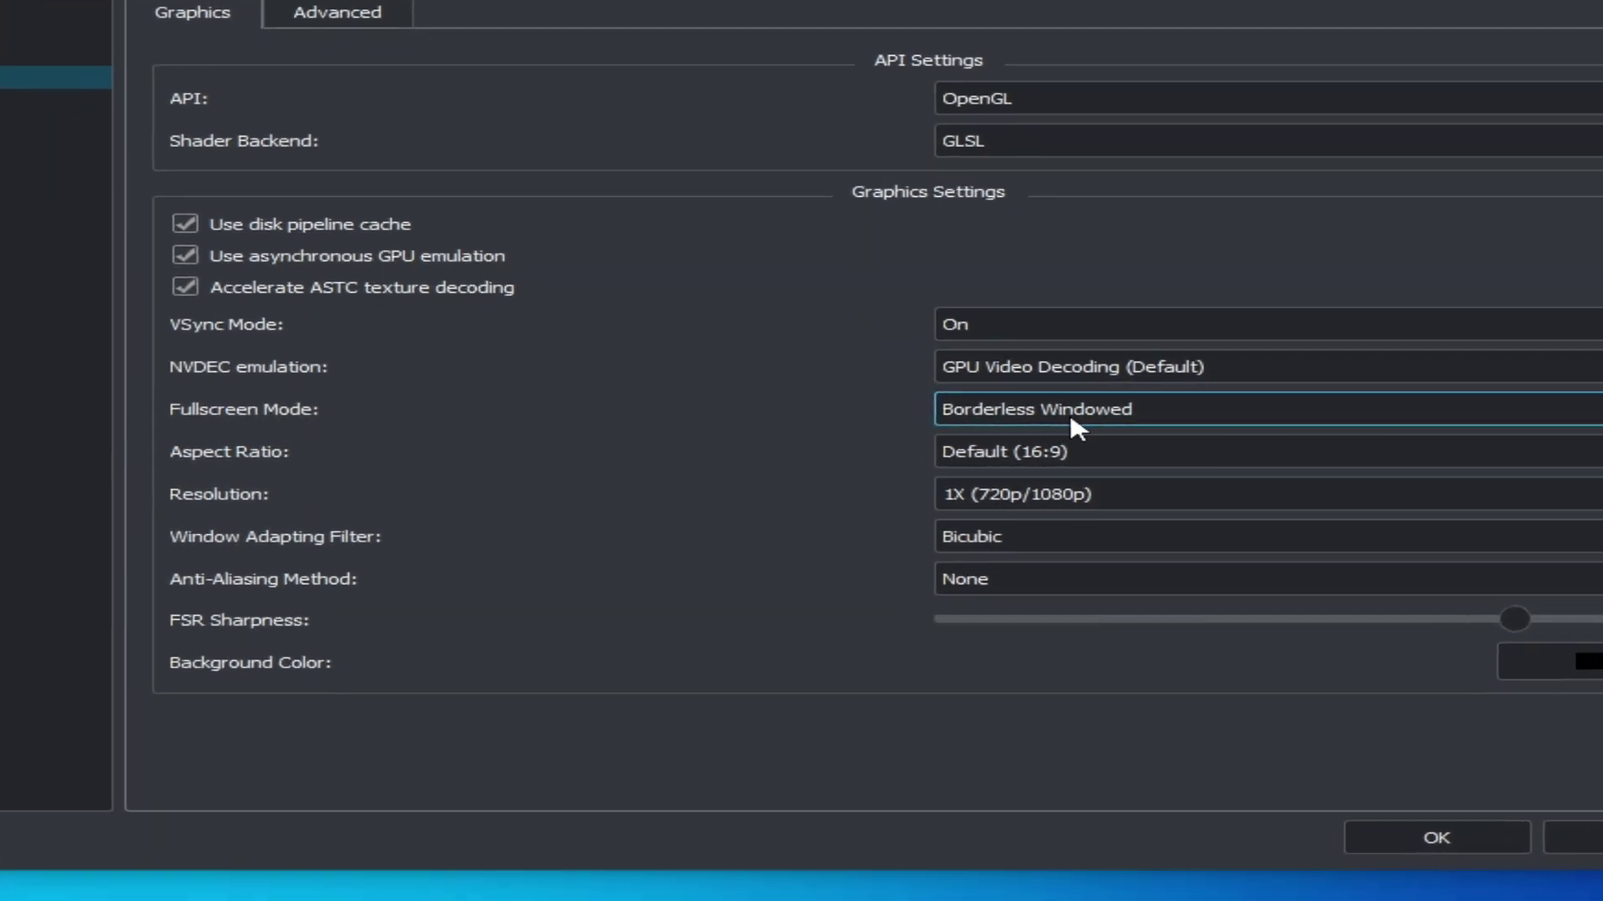
pyautogui.click(1061, 418)
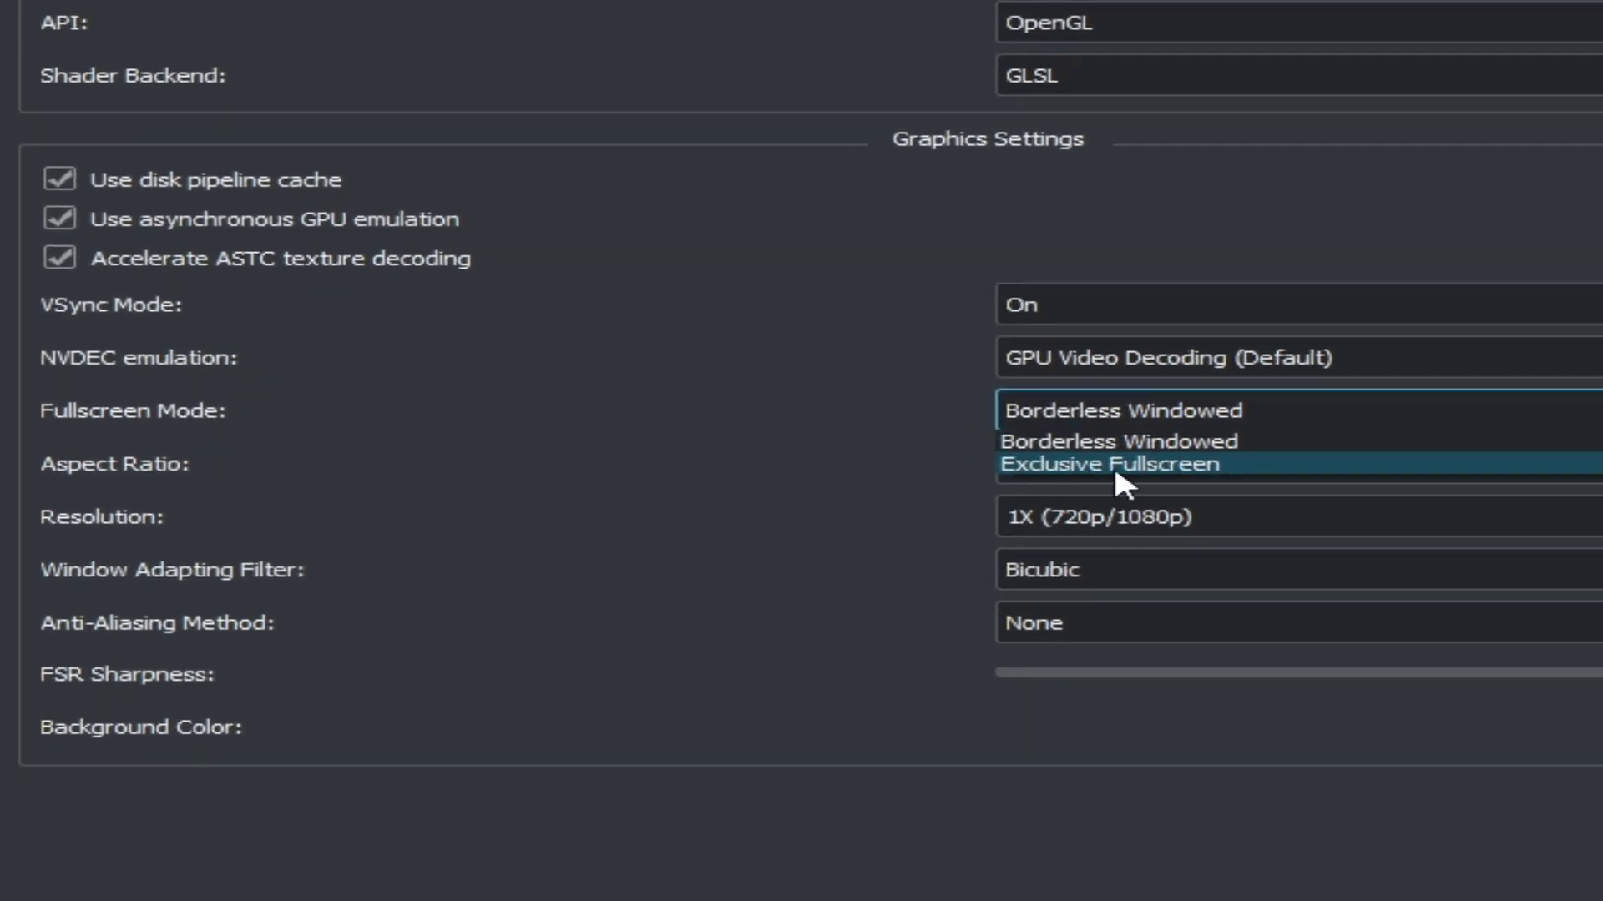
pyautogui.click(1160, 441)
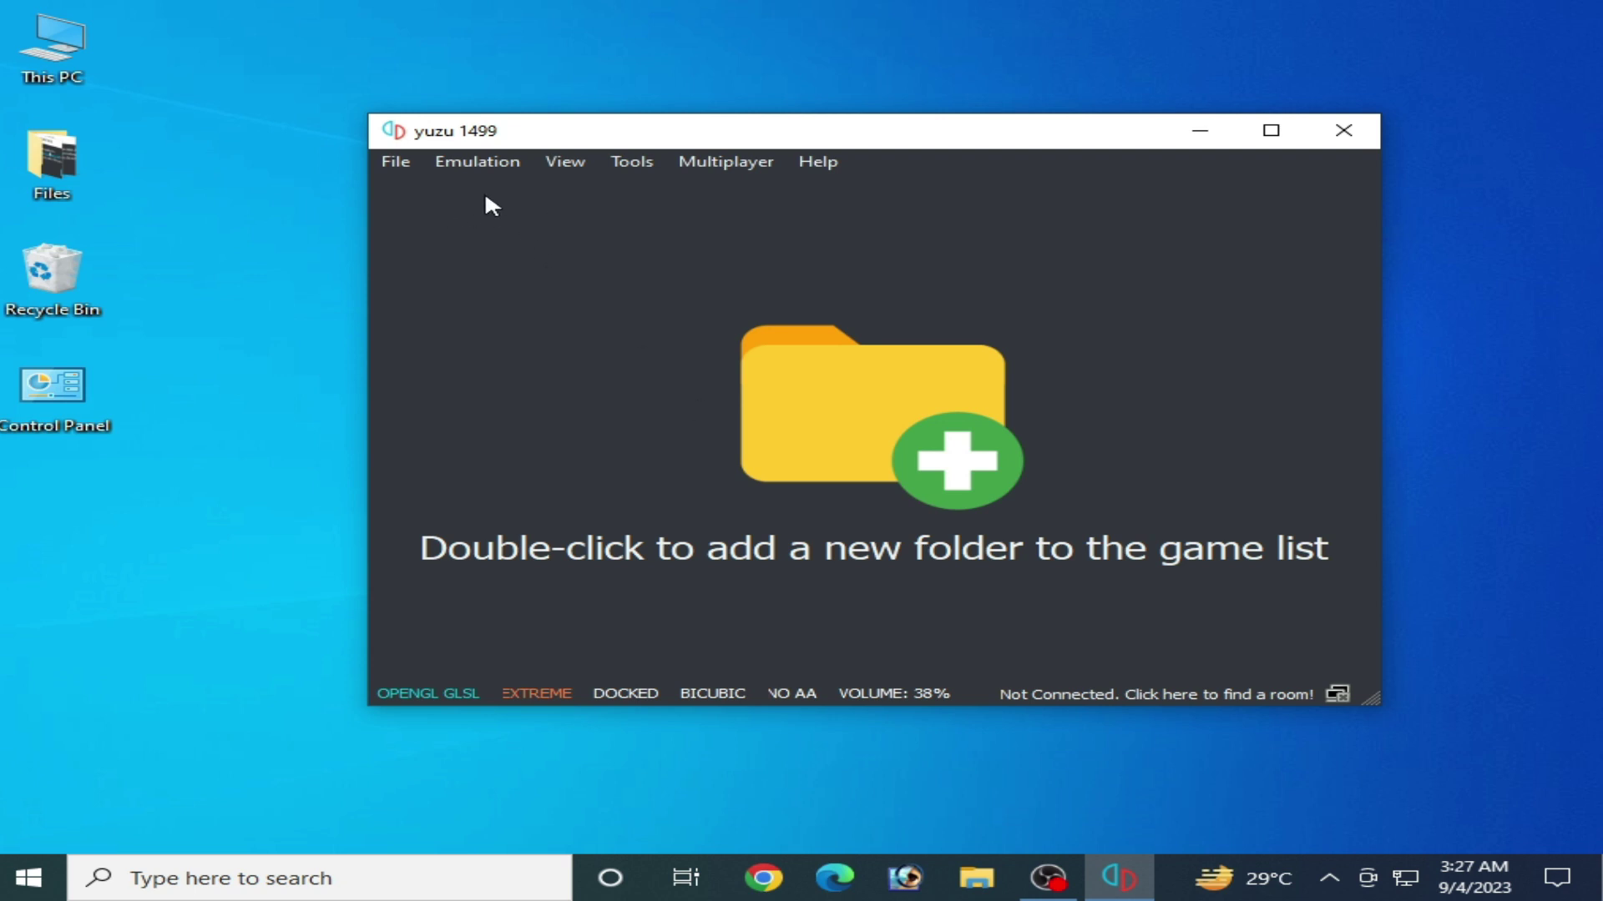
# - Change the Graphics API to Vulkan in the configuration, which crashes yuzu
pyautogui.click(481, 162)
pyautogui.click(534, 292)
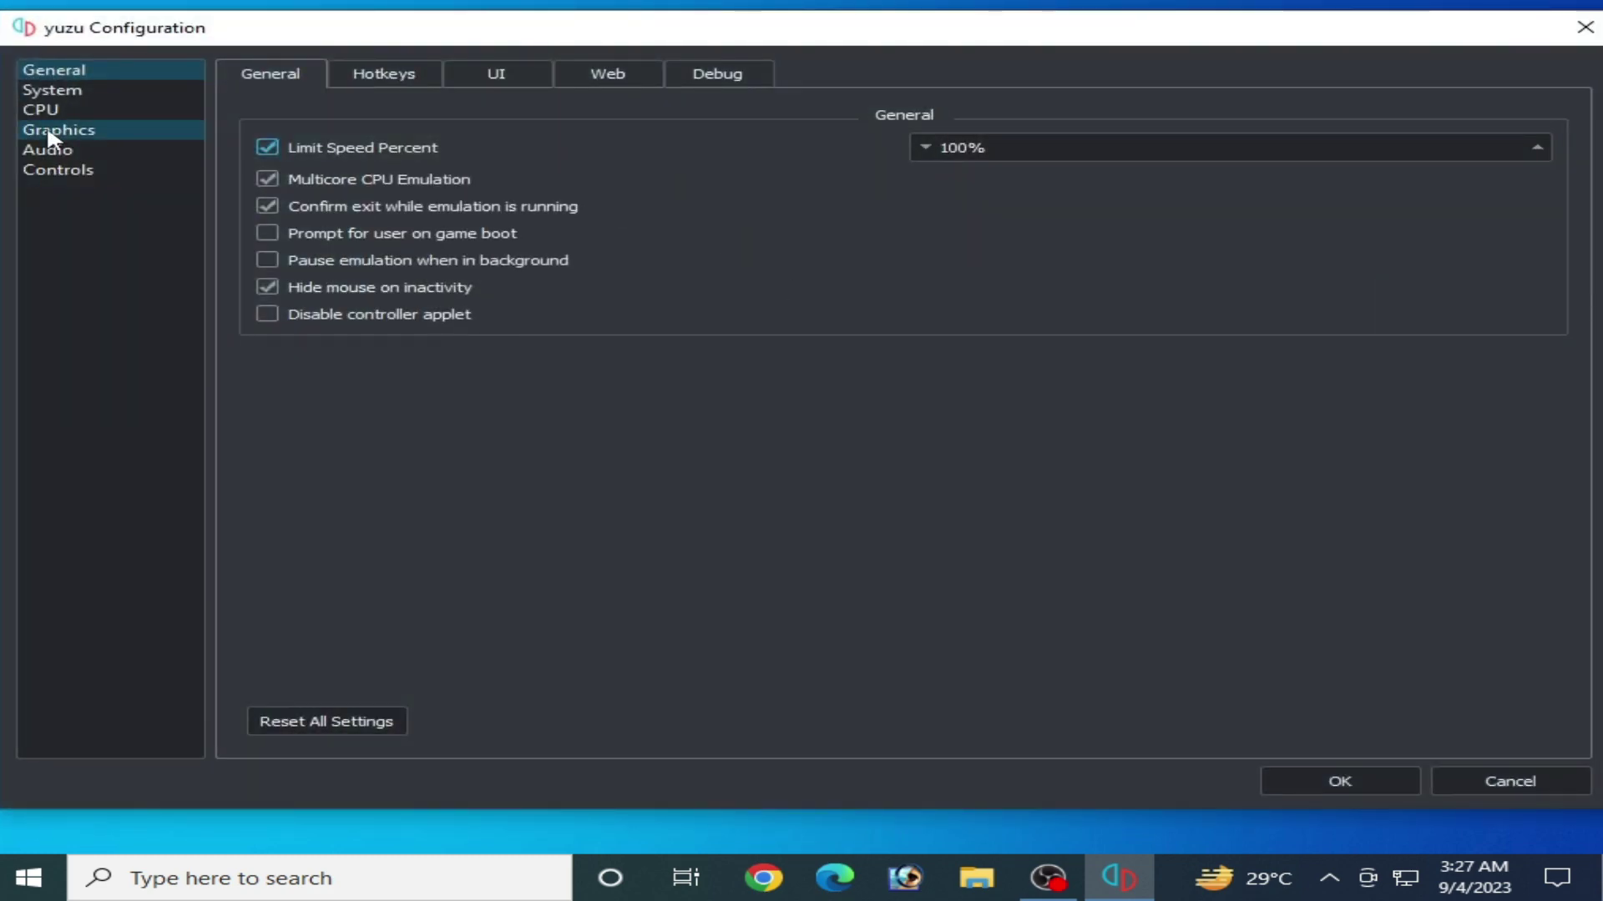
pyautogui.click(51, 136)
pyautogui.click(1005, 153)
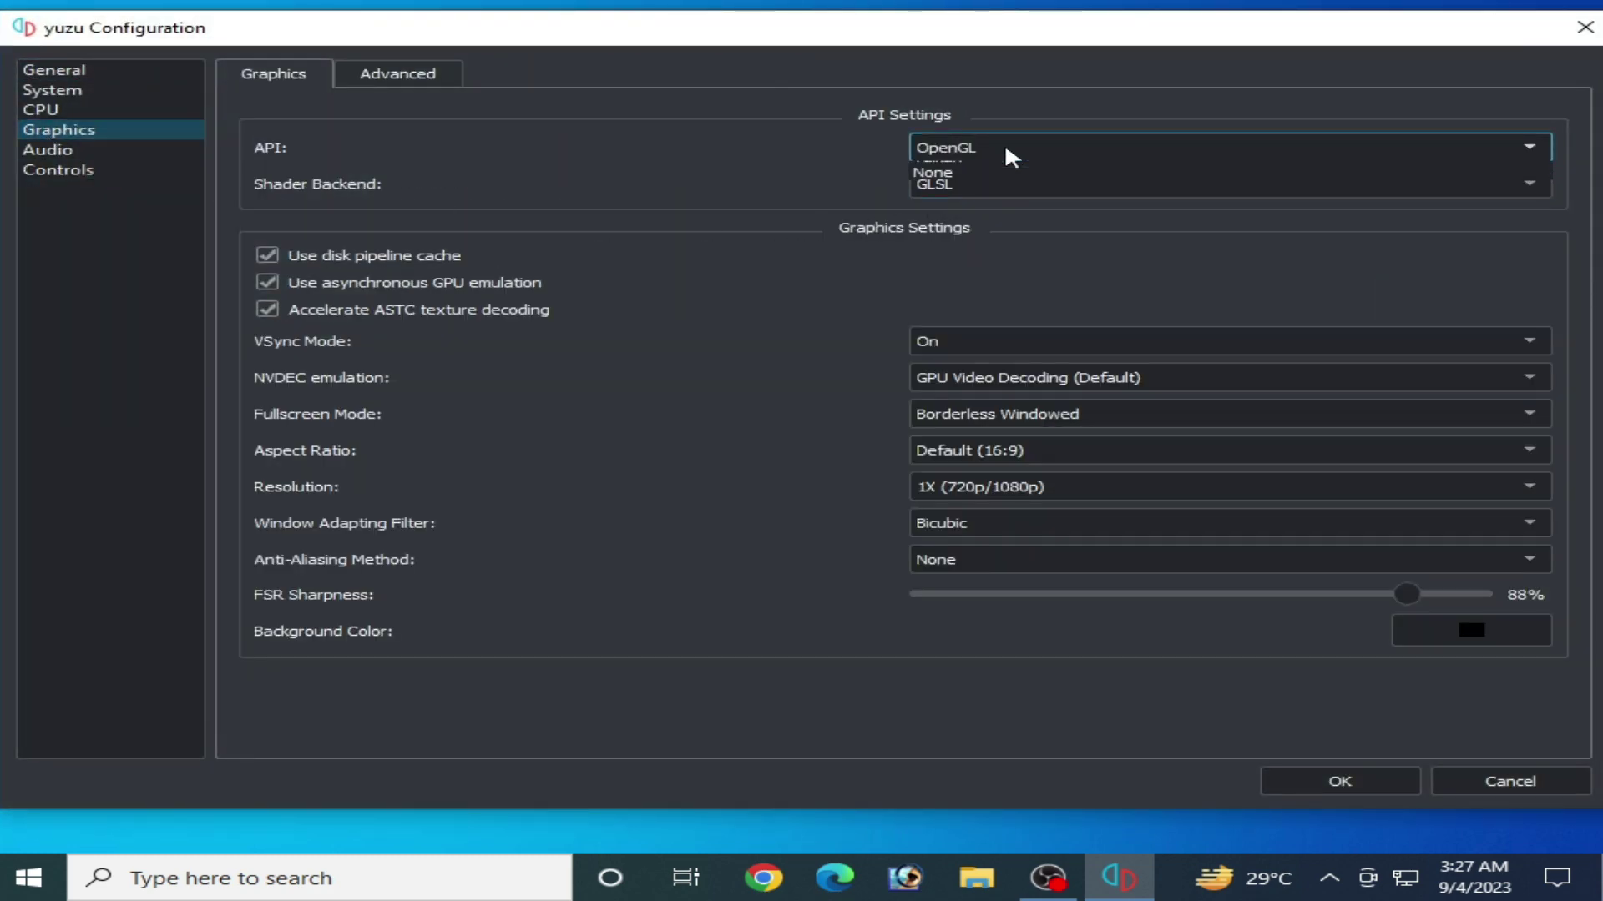
pyautogui.click(968, 188)
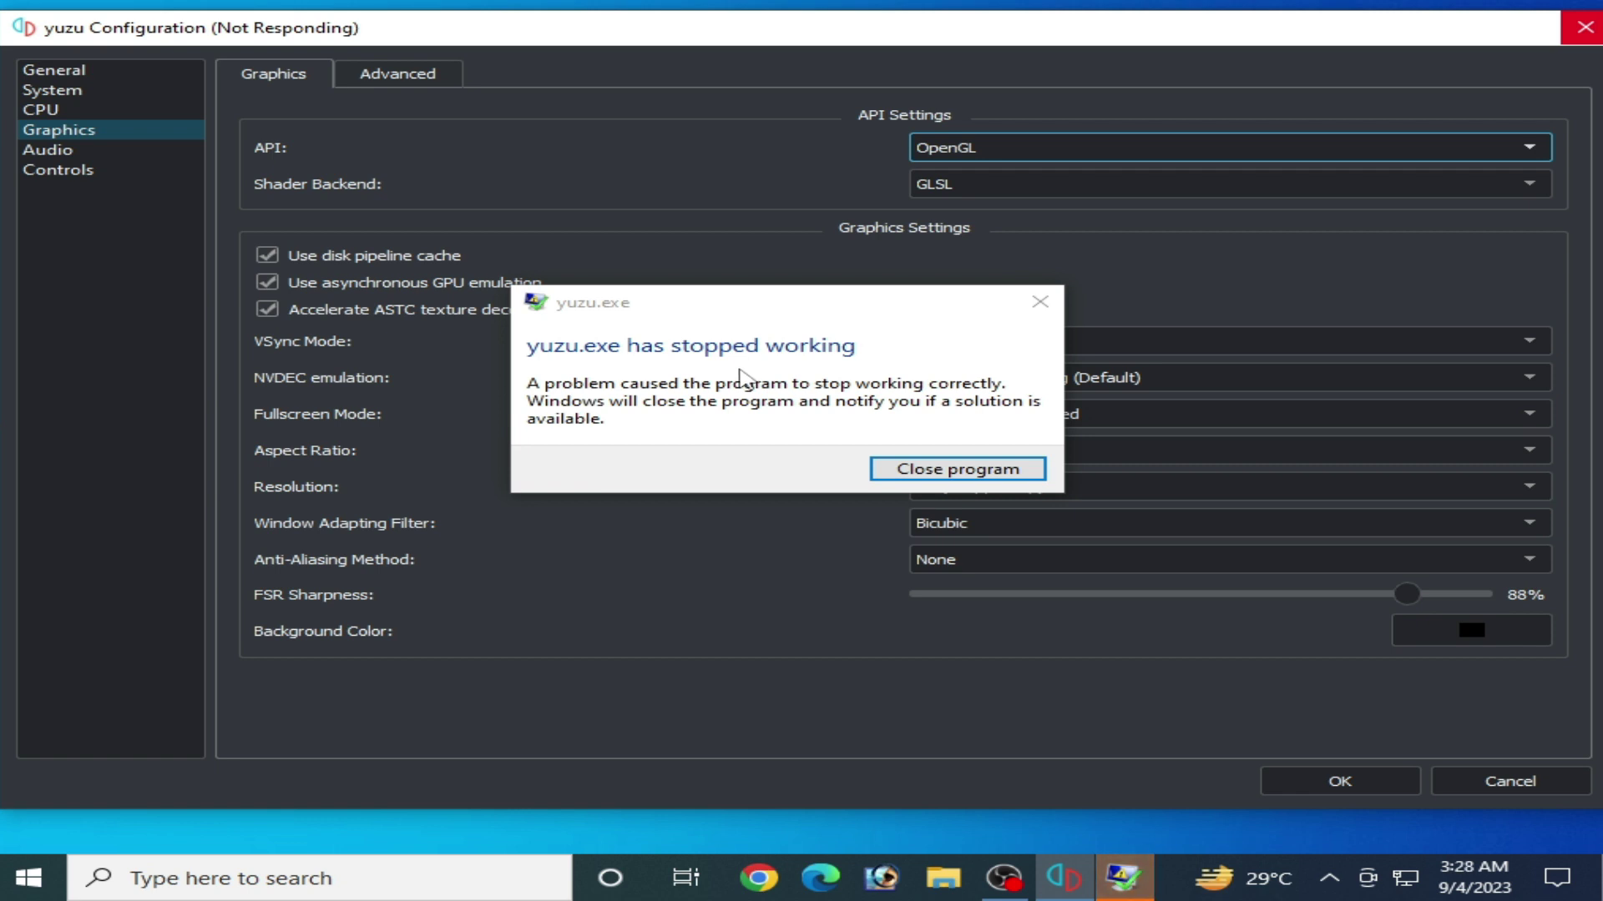
# - Close the crashed yuzu and relaunch it from its desktop shortcut
pyautogui.click(882, 469)
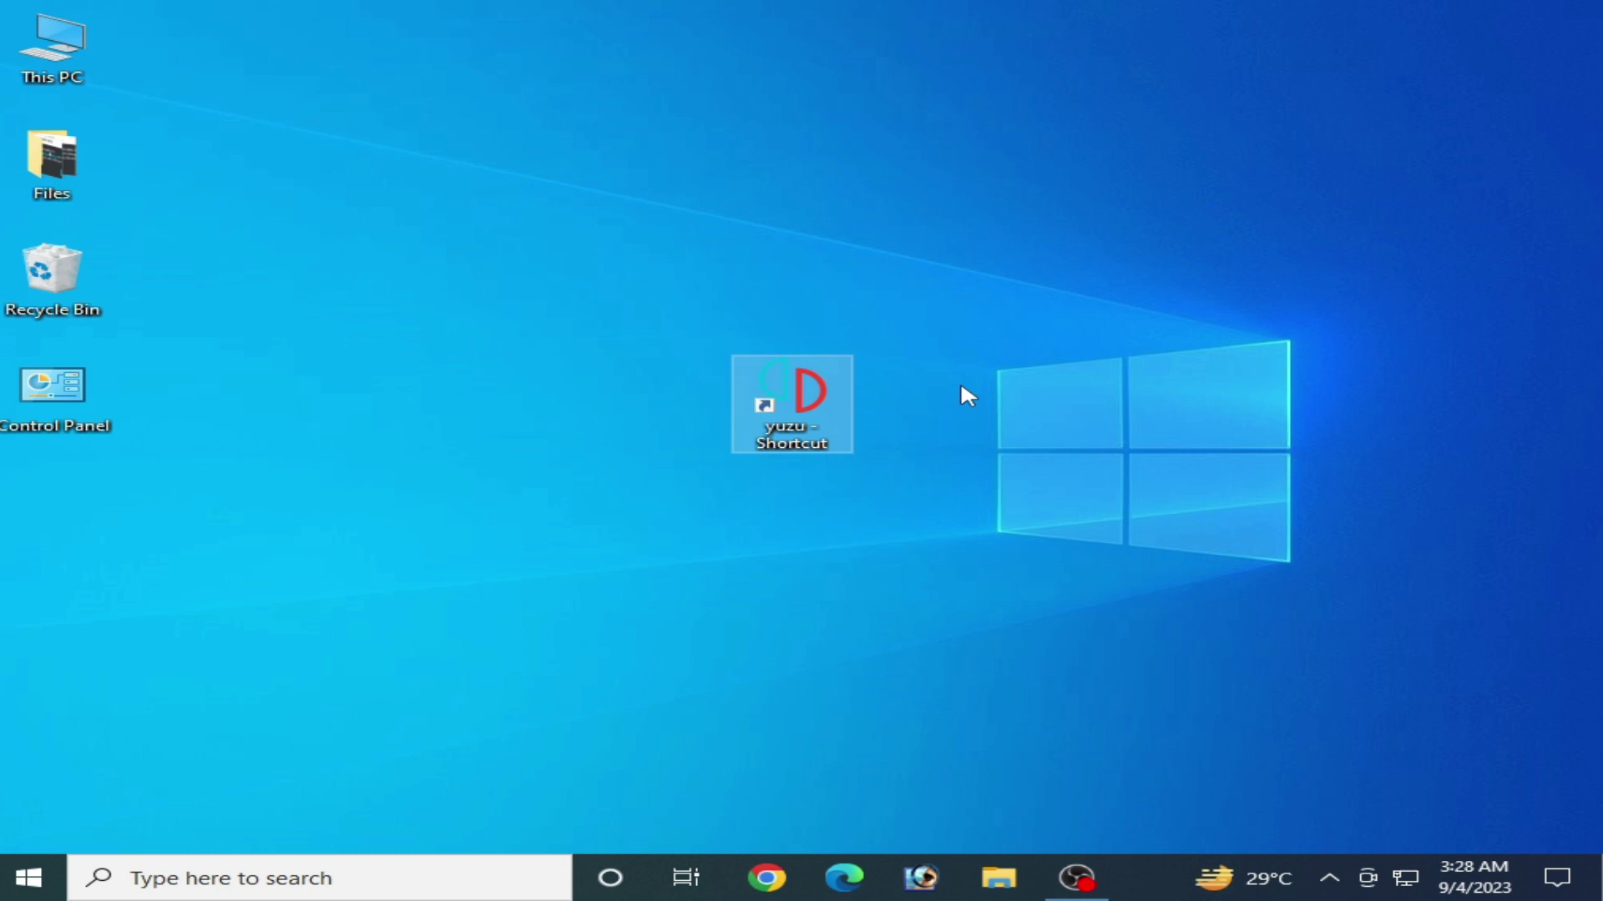
pyautogui.doubleClick(803, 389)
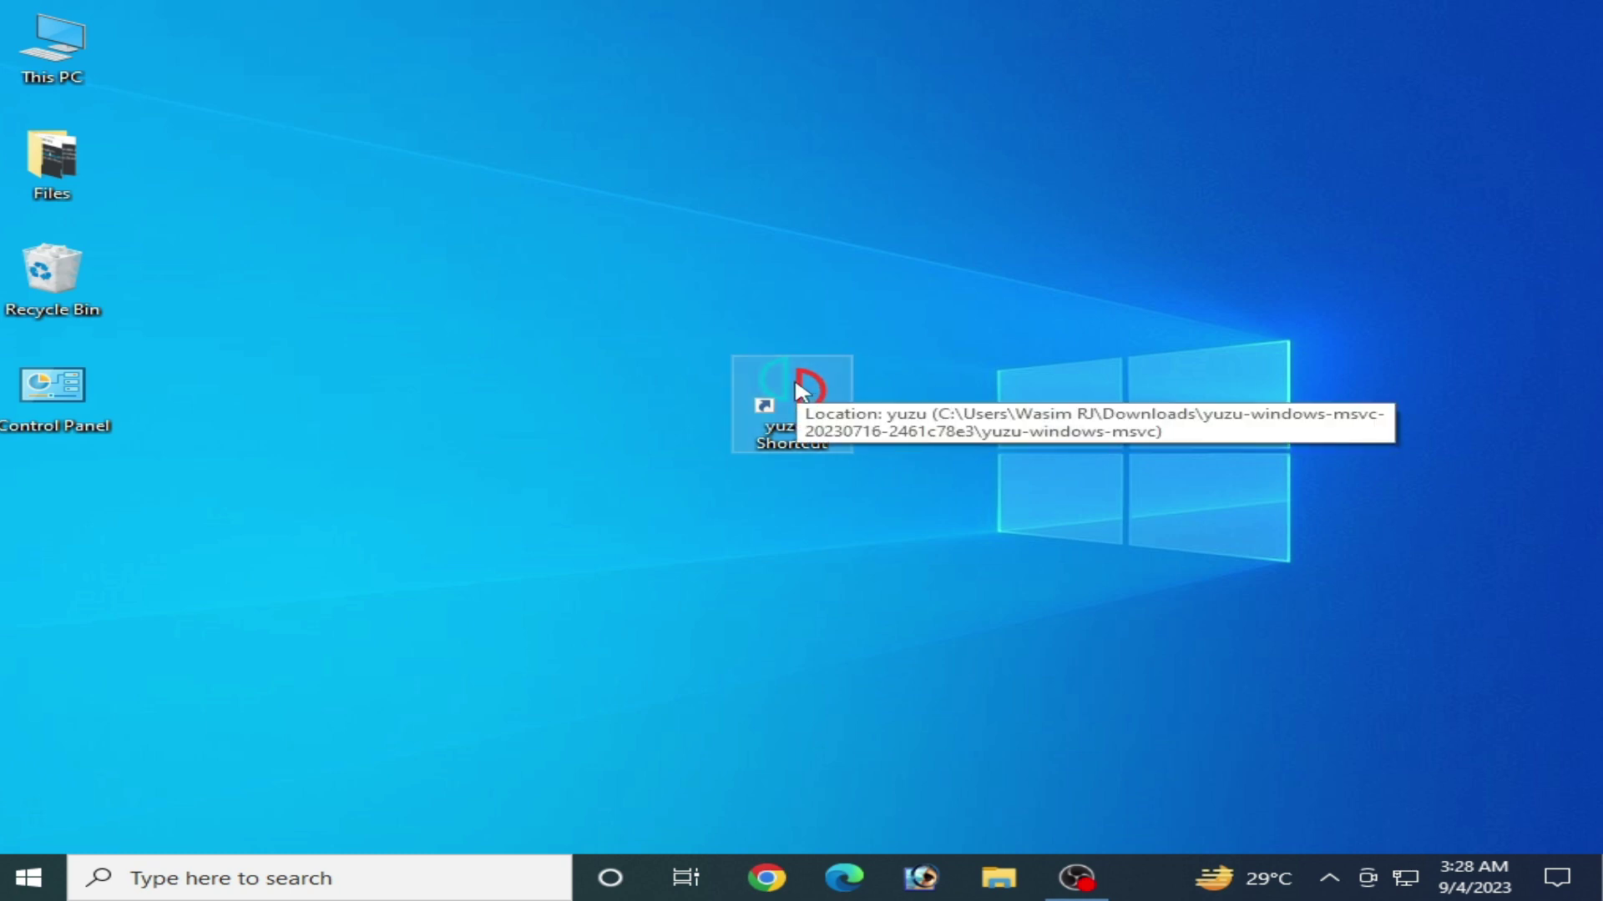
pyautogui.rightClick(796, 384)
pyautogui.click(888, 253)
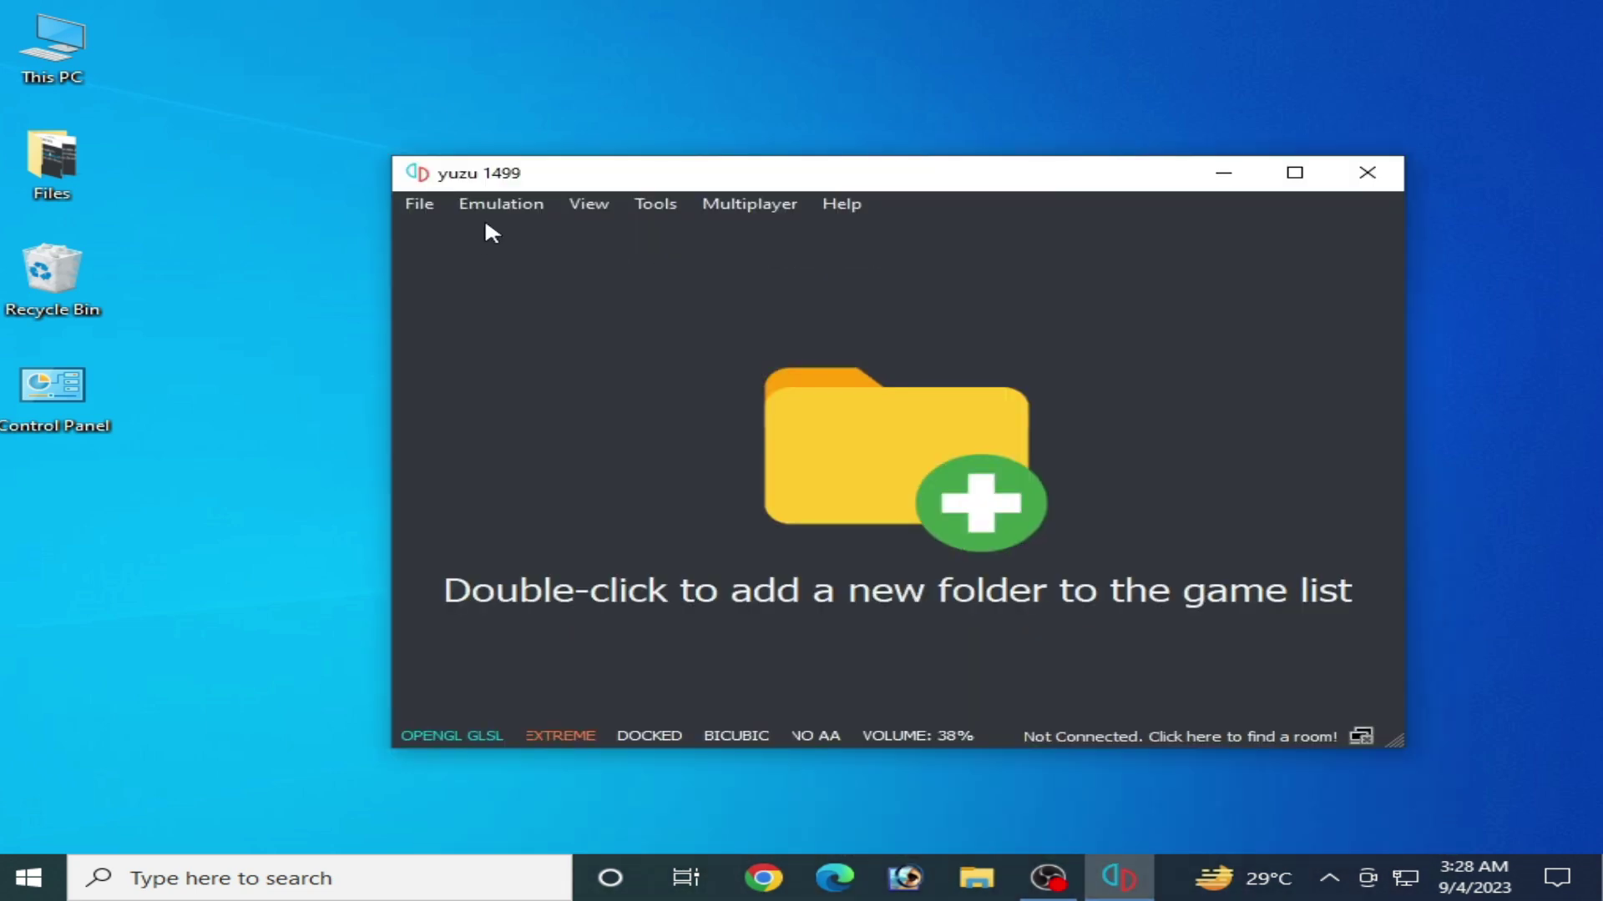
# - Reopen the Graphics settings, leaving the API on OpenGL
pyautogui.click(486, 207)
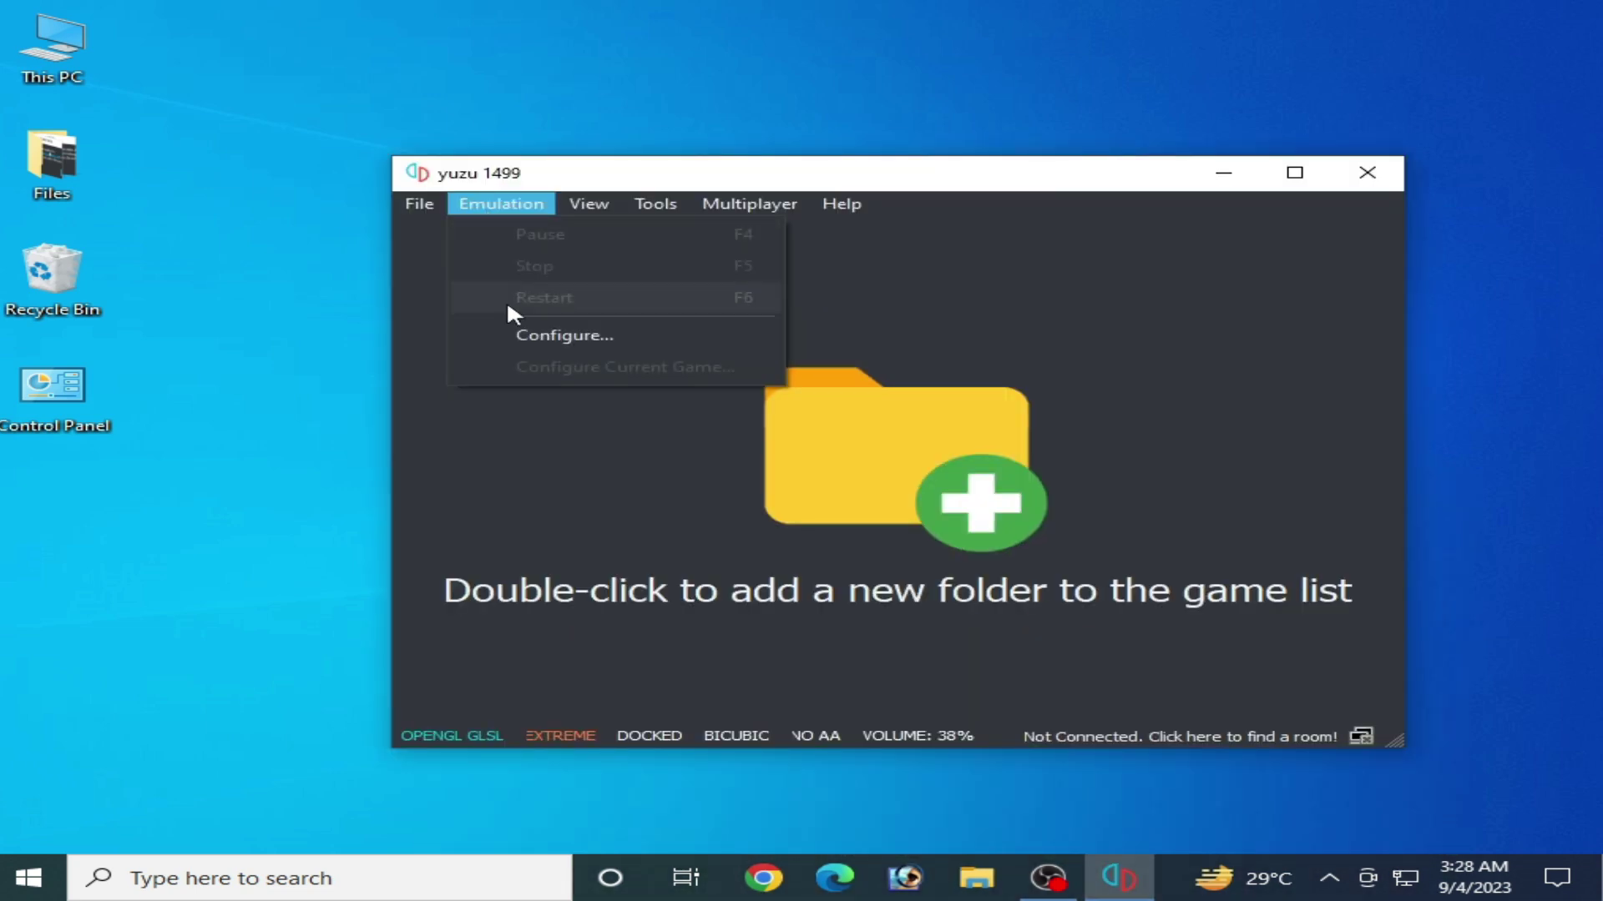
pyautogui.click(551, 337)
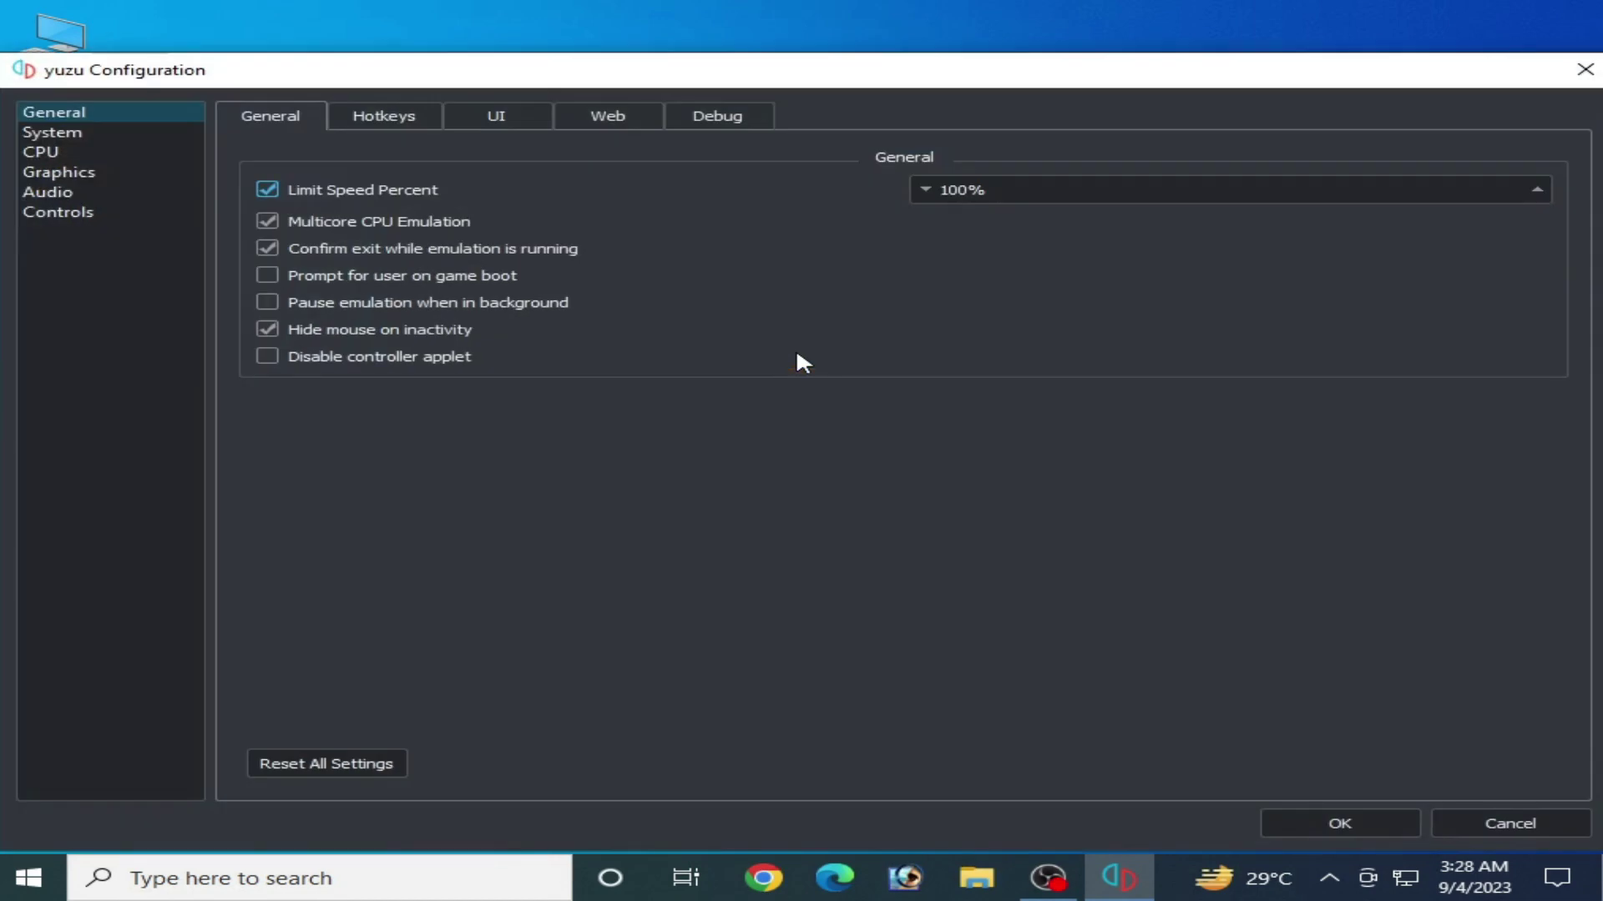
pyautogui.click(79, 175)
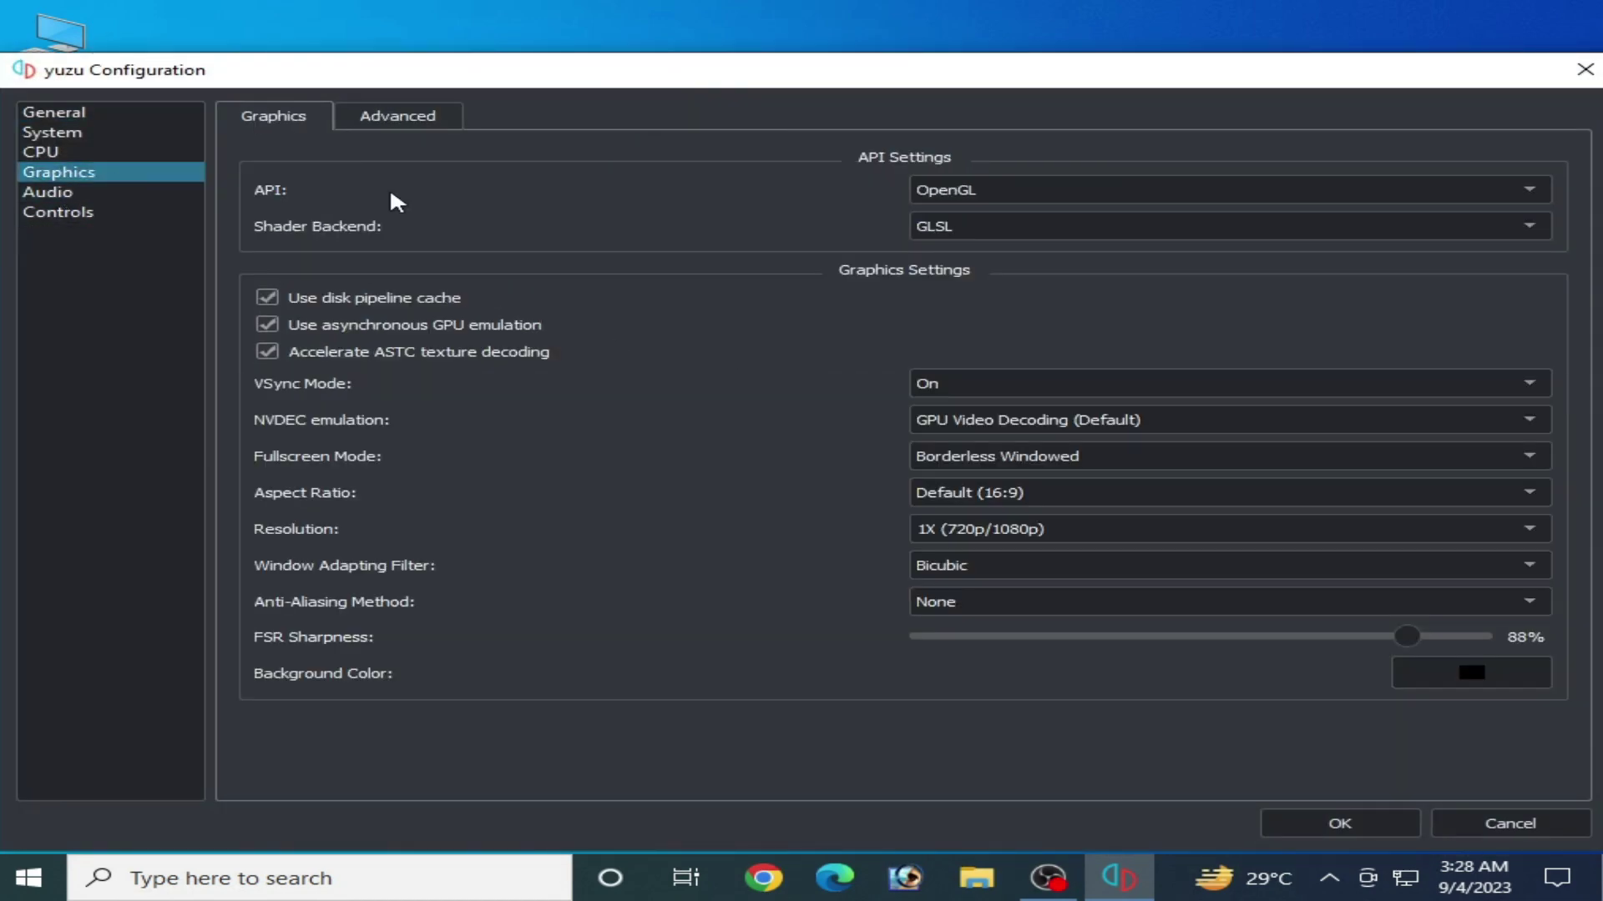
pyautogui.click(1088, 193)
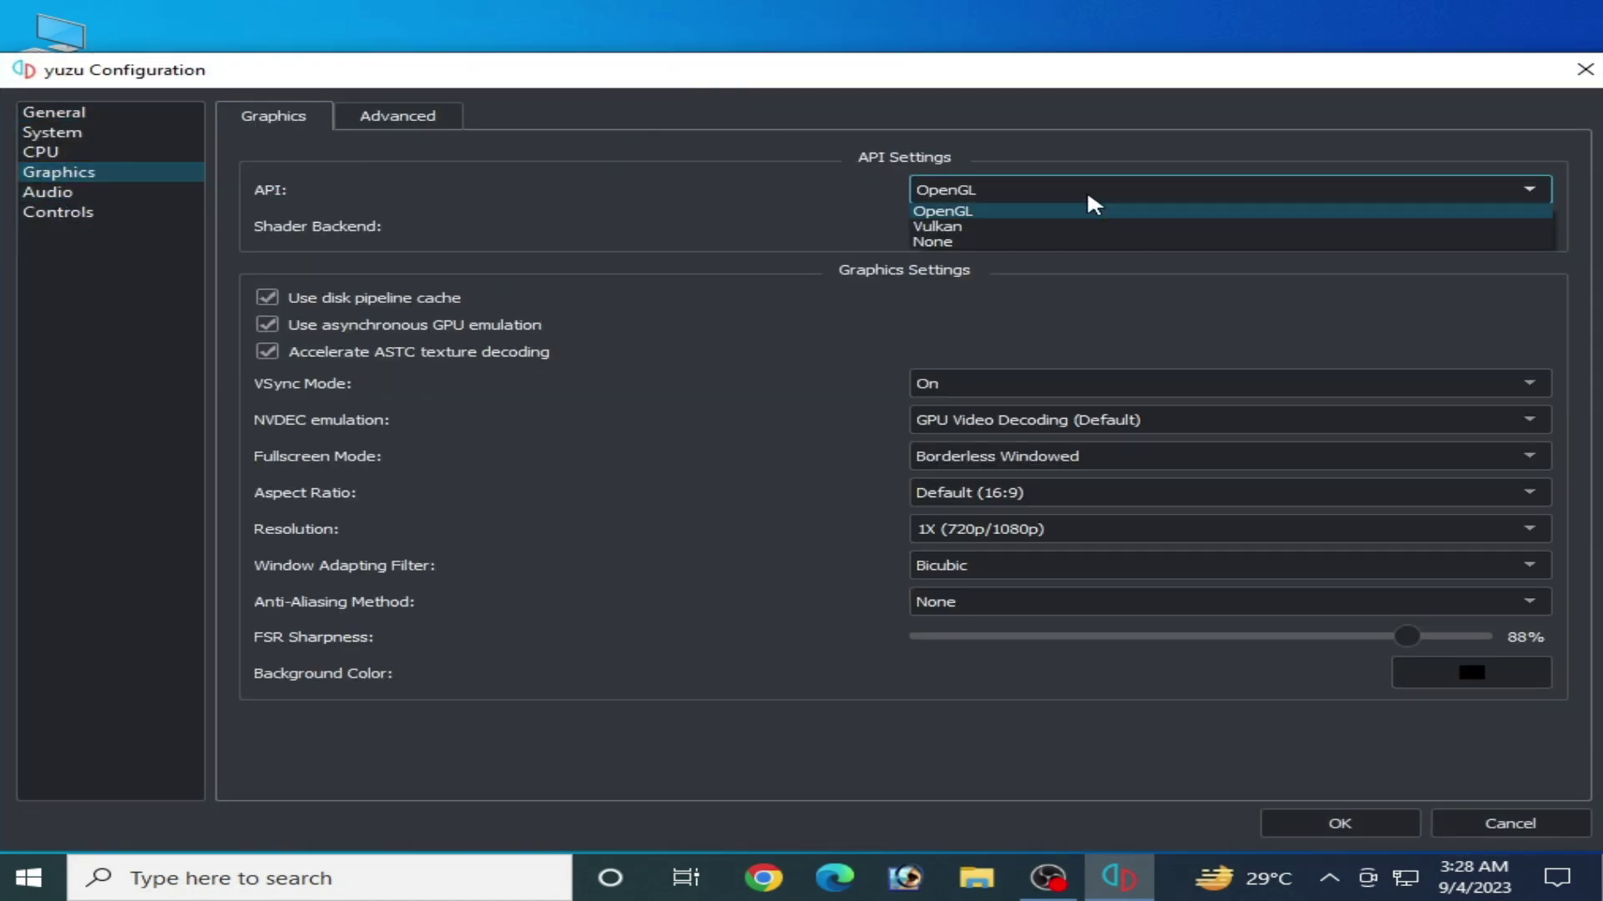
pyautogui.click(943, 210)
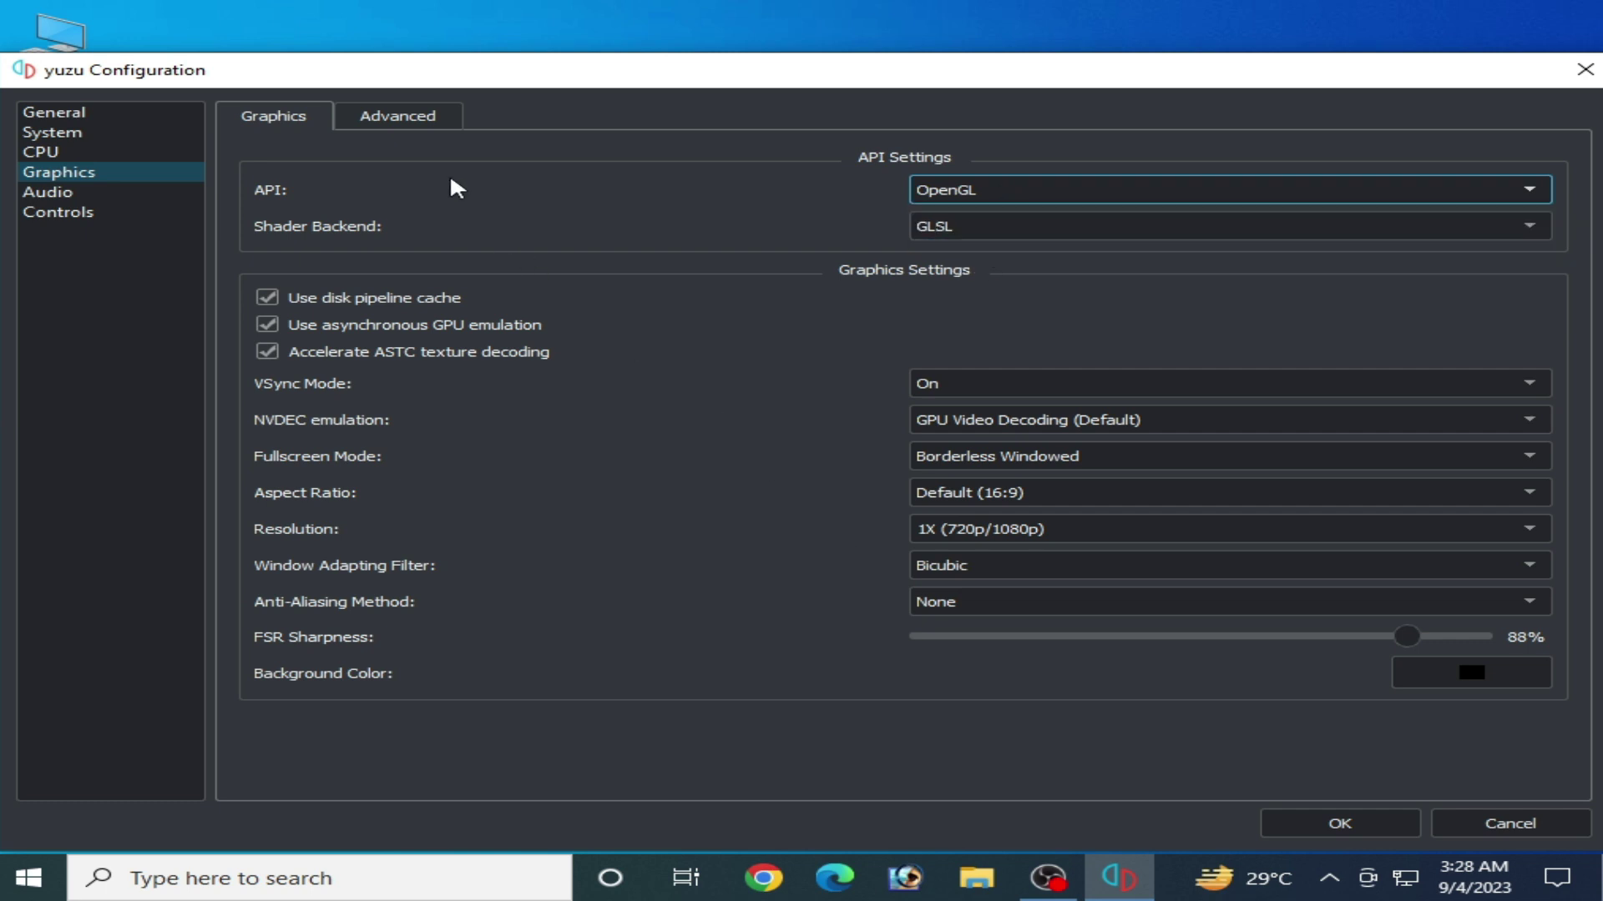
# - Uncheck Decode ASTC asynchronously and Accelerate ASTC texture decoding
pyautogui.click(373, 117)
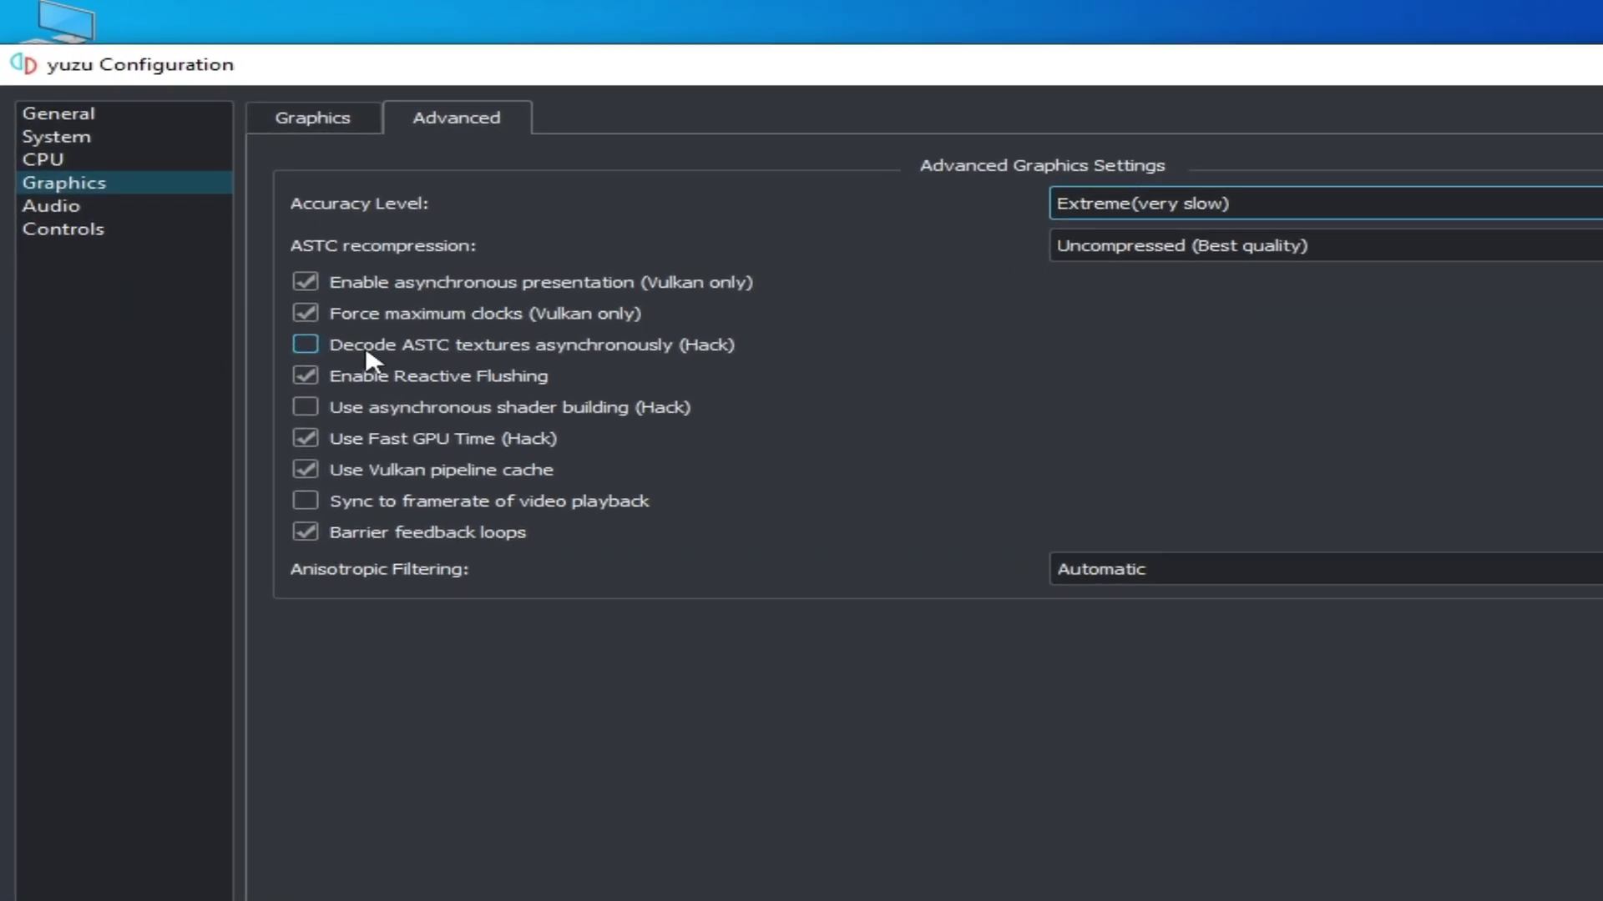
pyautogui.click(318, 343)
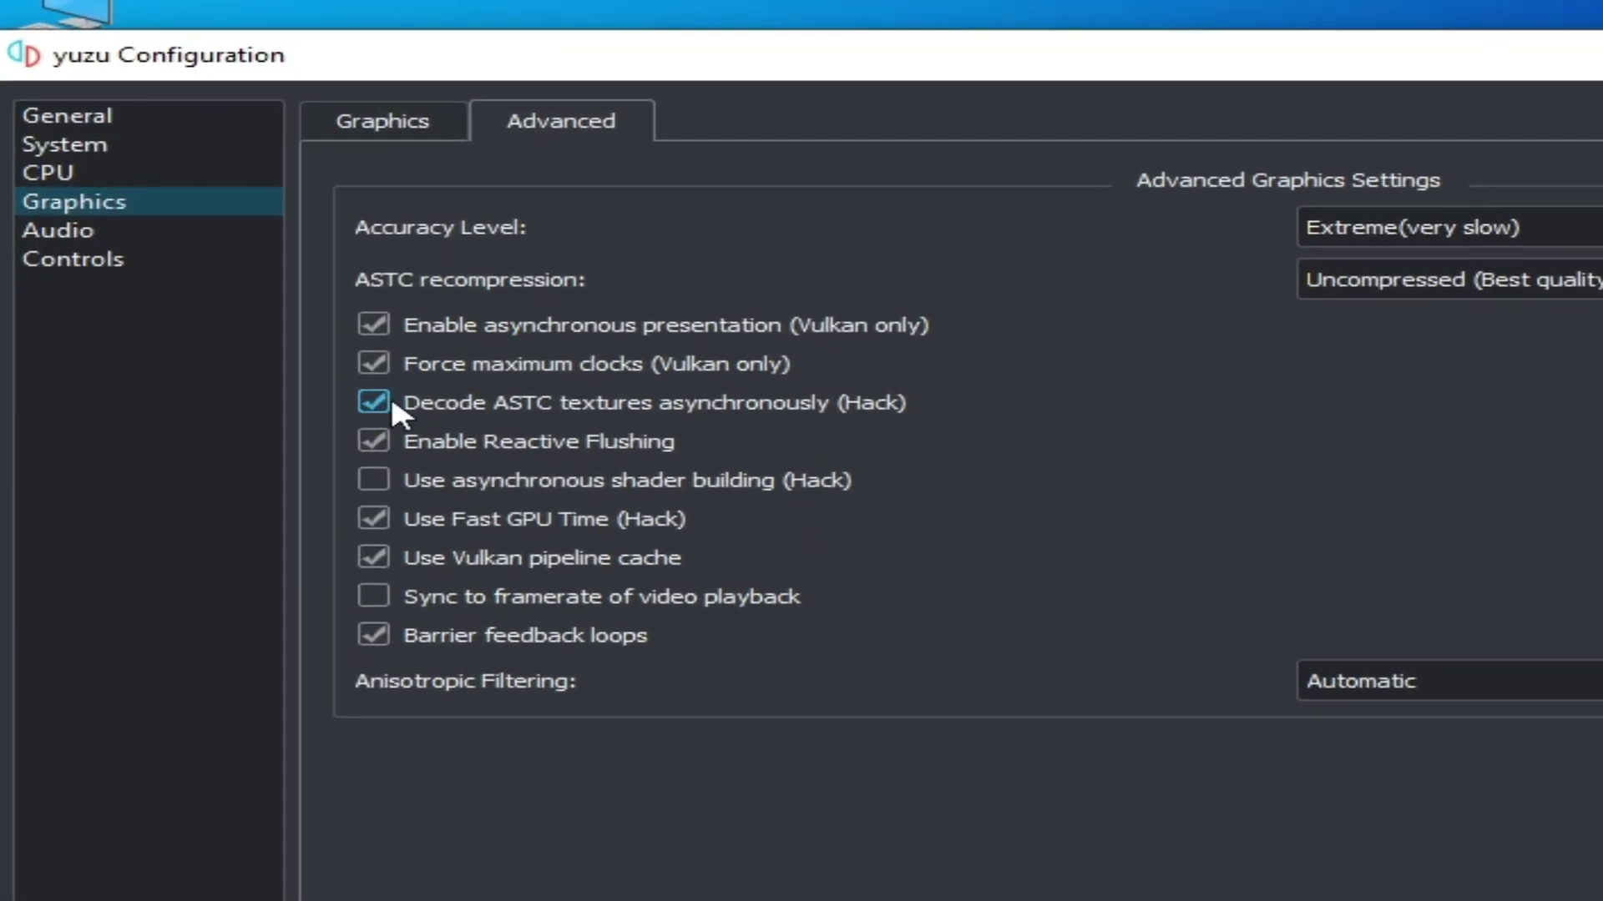
pyautogui.click(391, 401)
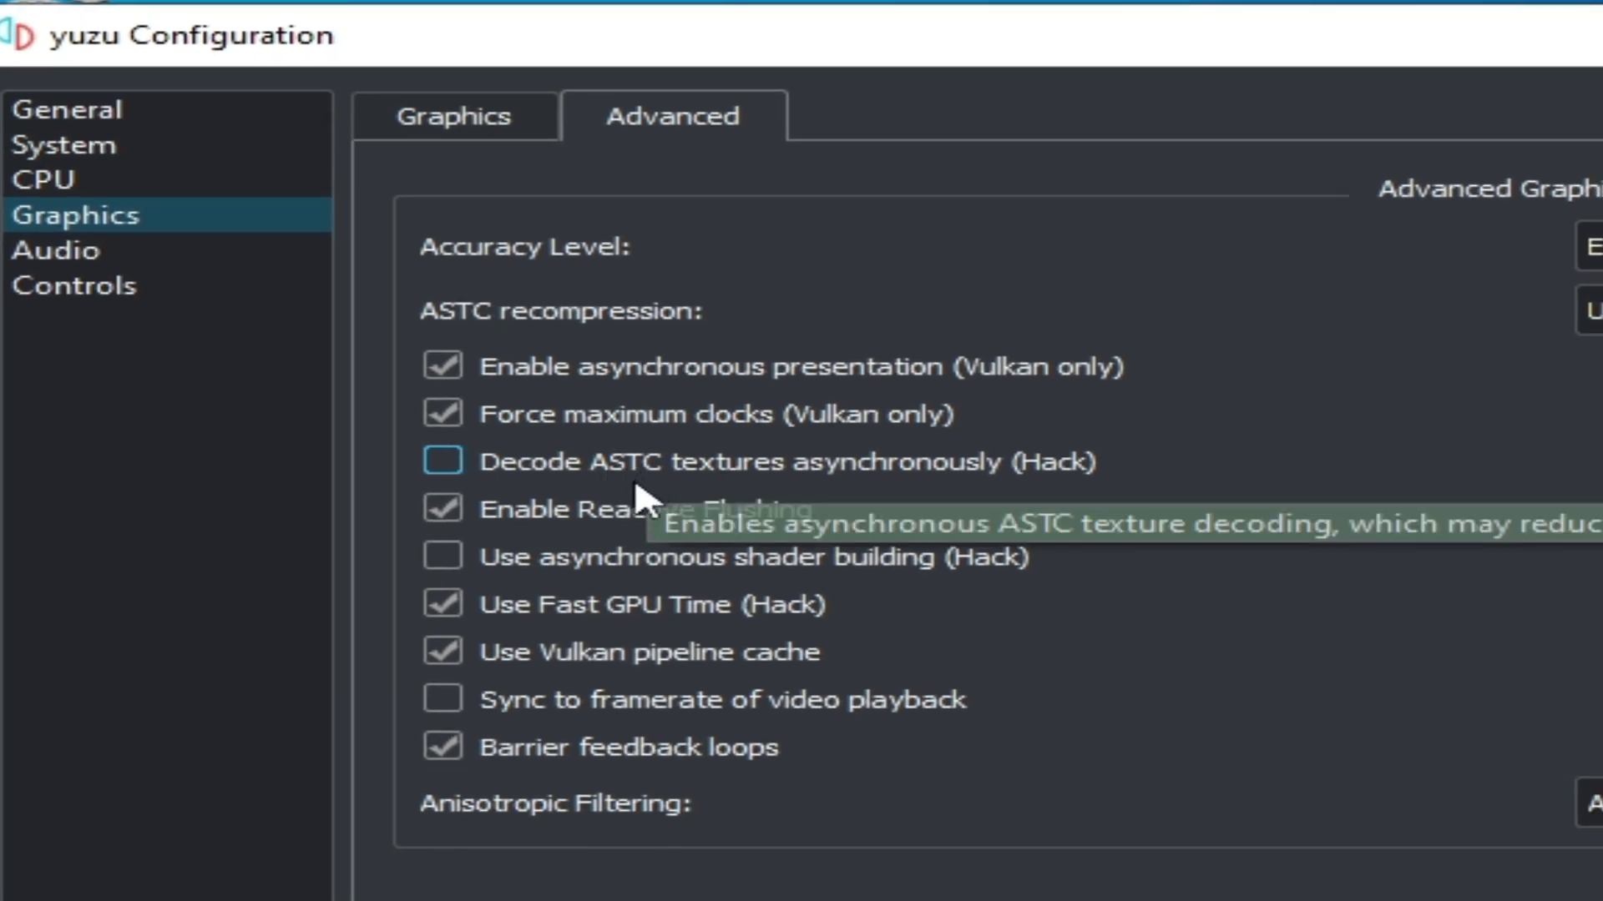
pyautogui.click(545, 126)
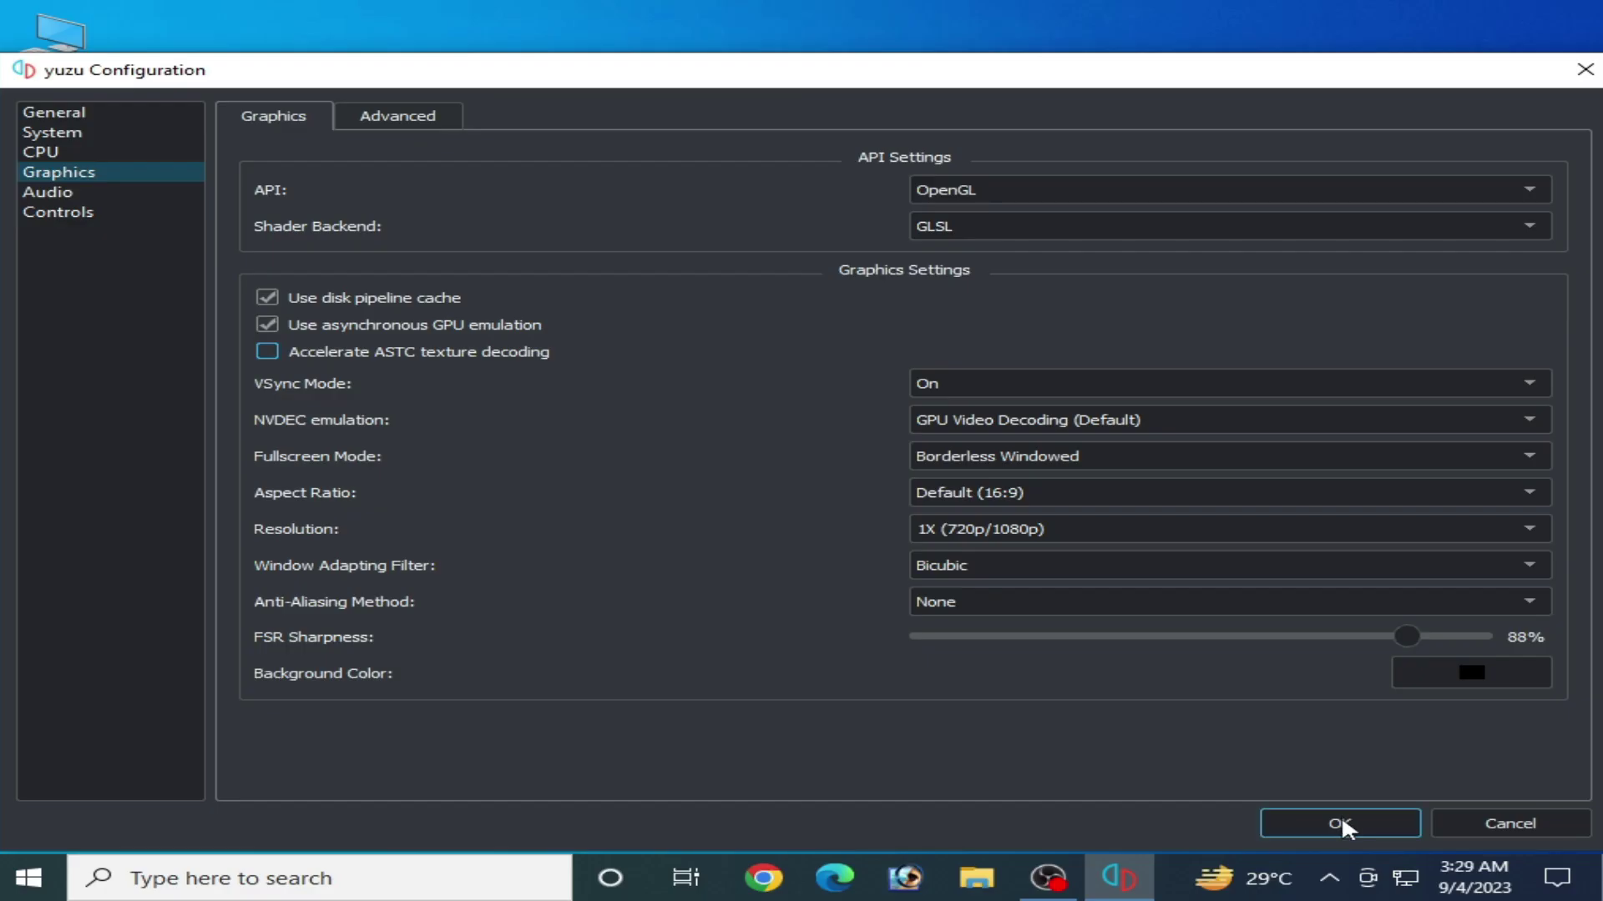
# - Save the graphics settings, then set Console Mode to Handheld under Controls
pyautogui.click(1341, 824)
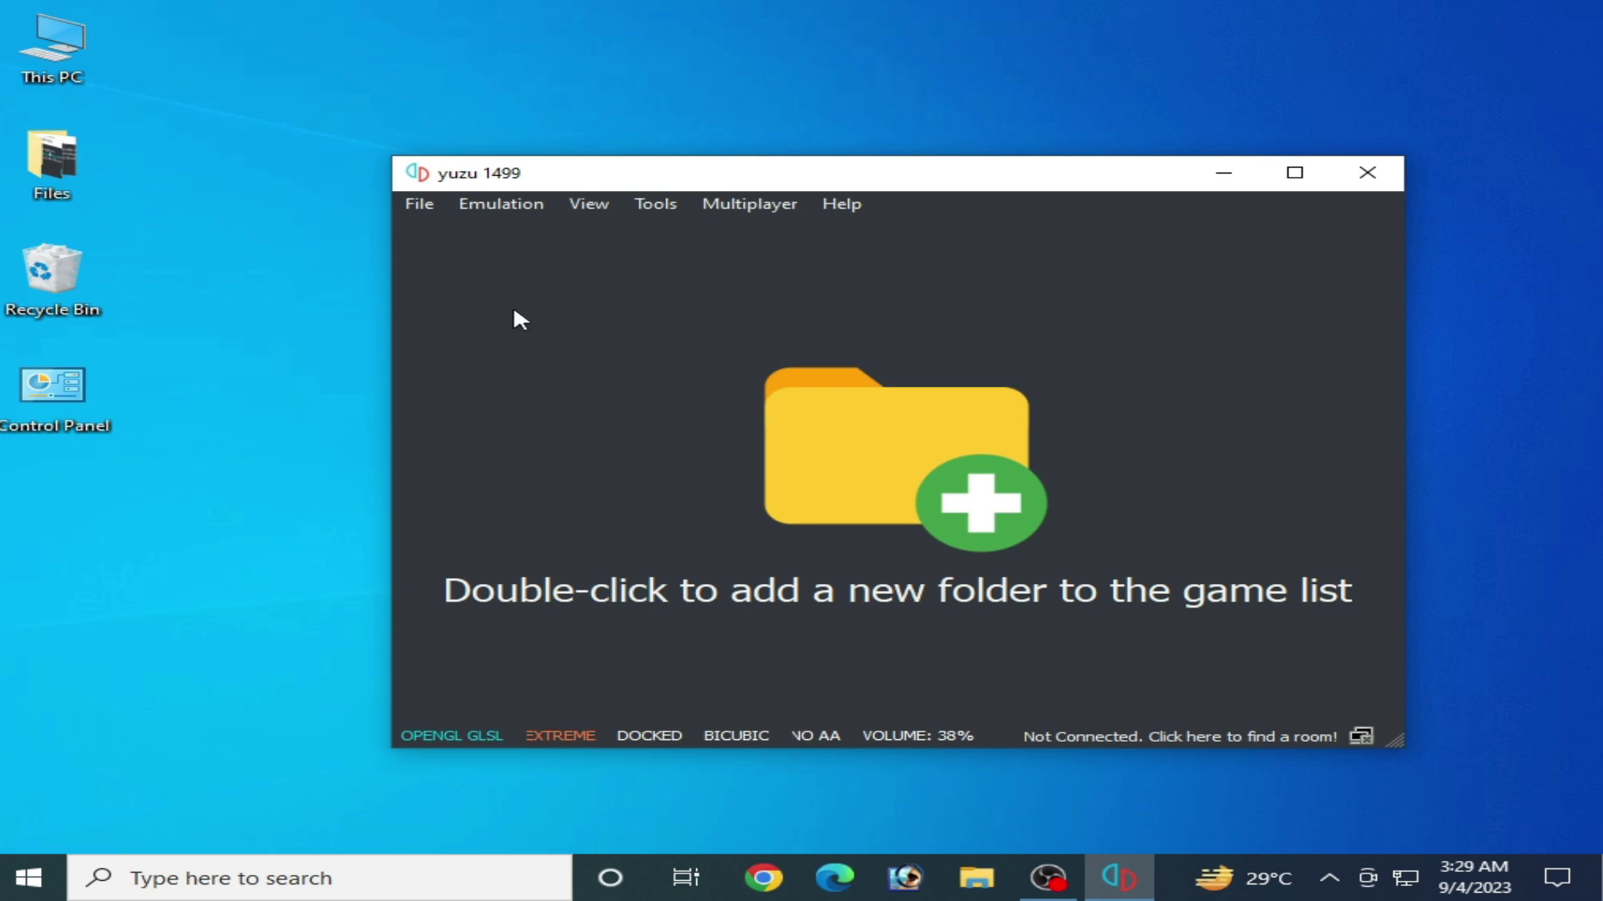
pyautogui.click(498, 210)
pyautogui.click(551, 333)
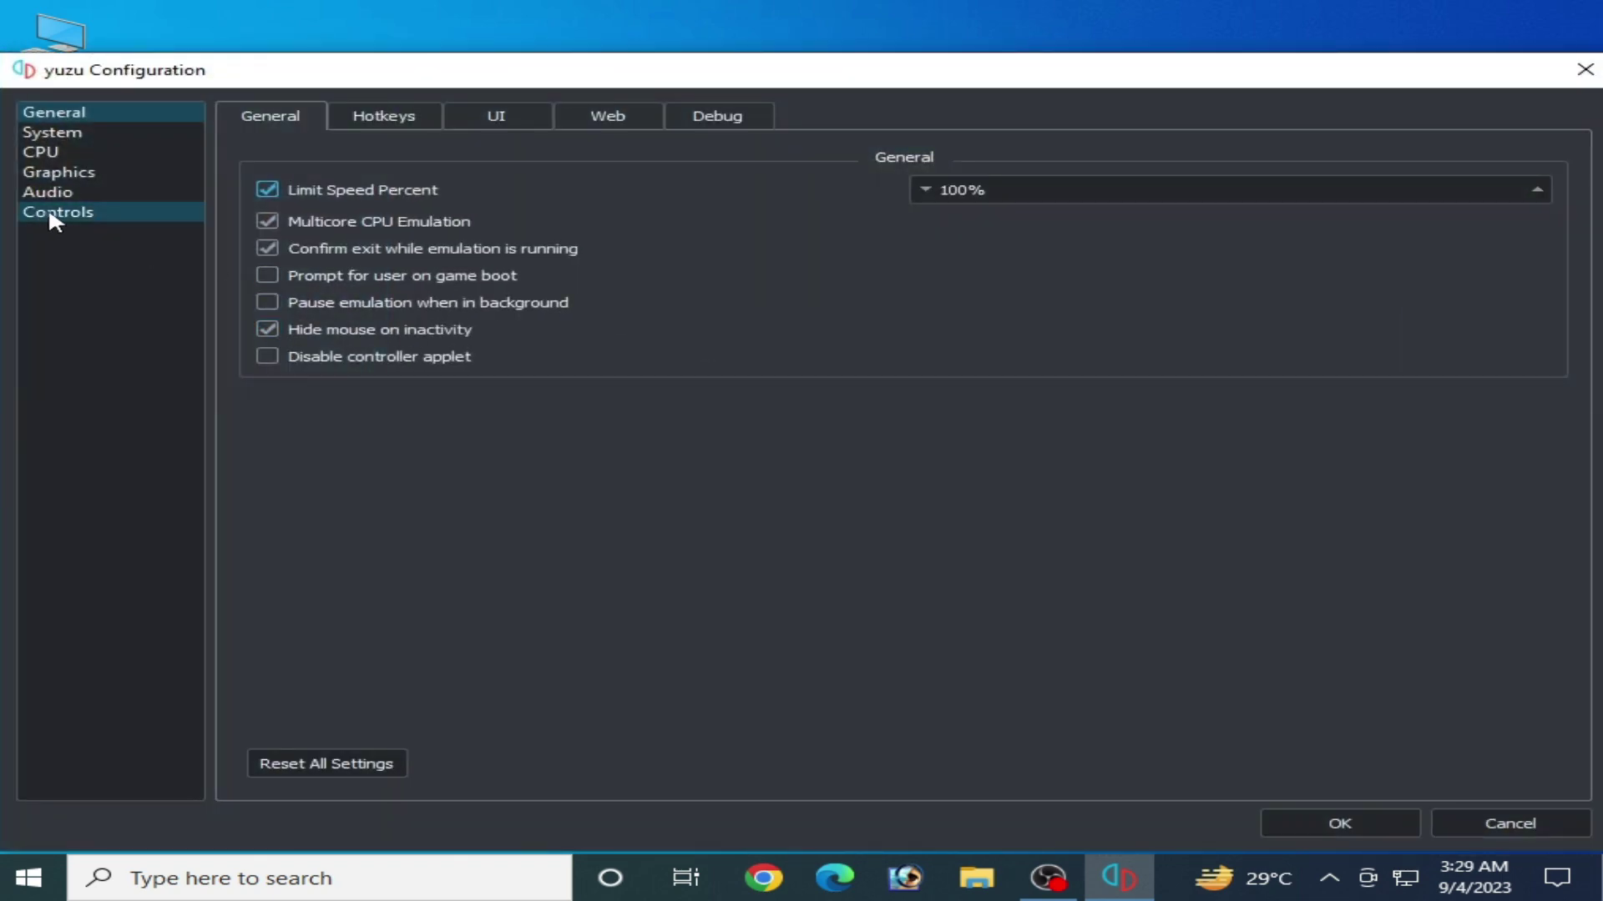
pyautogui.click(50, 214)
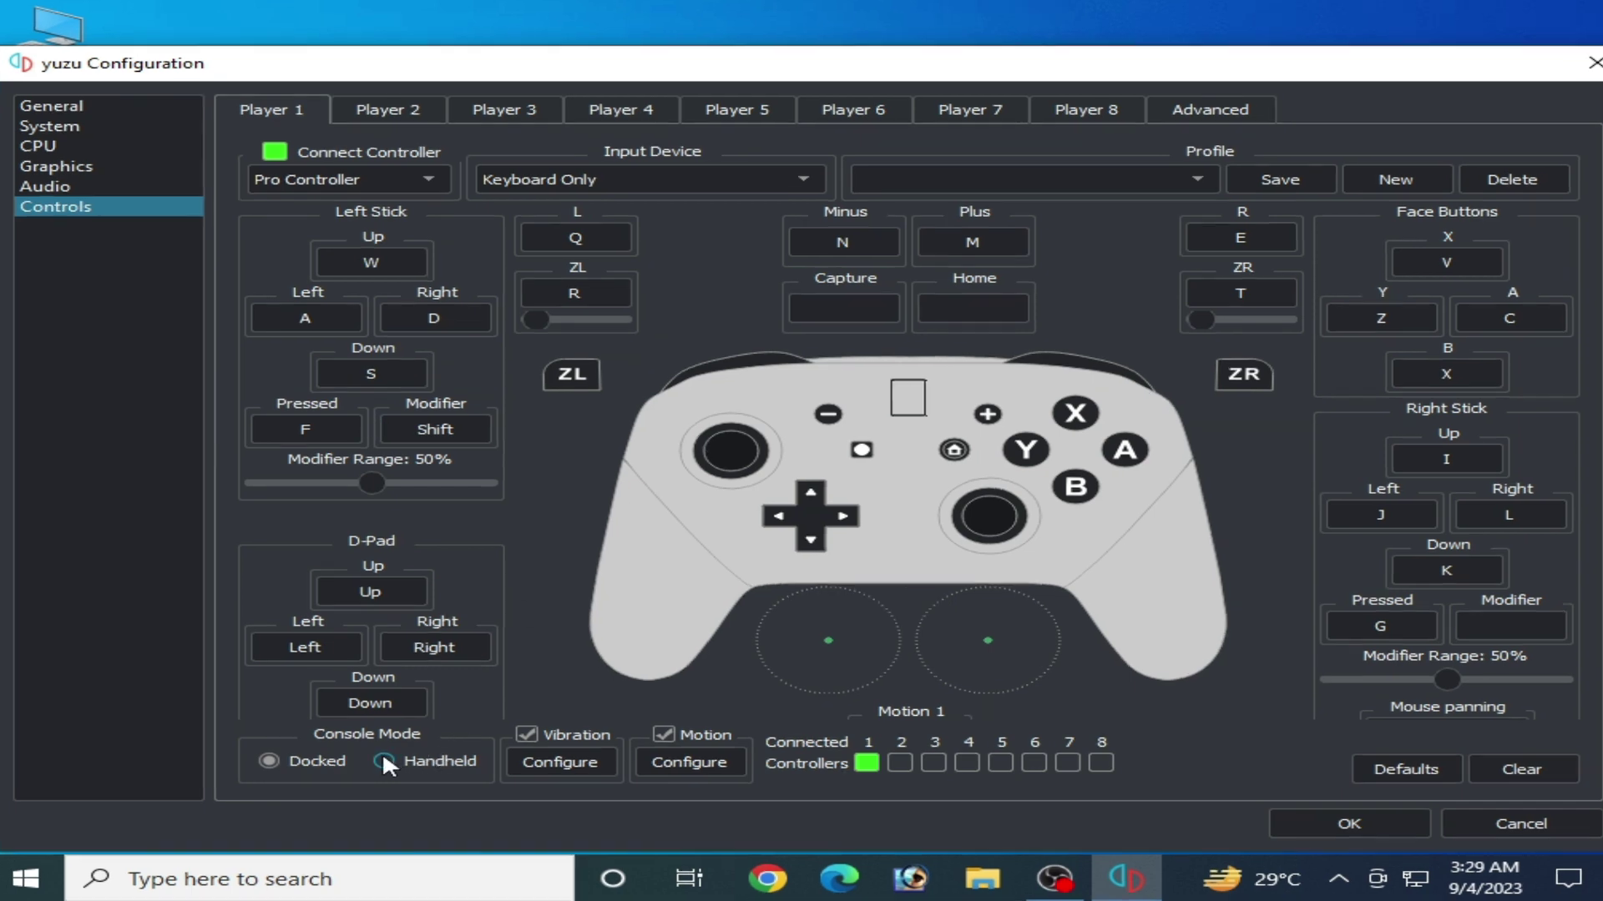
pyautogui.click(386, 759)
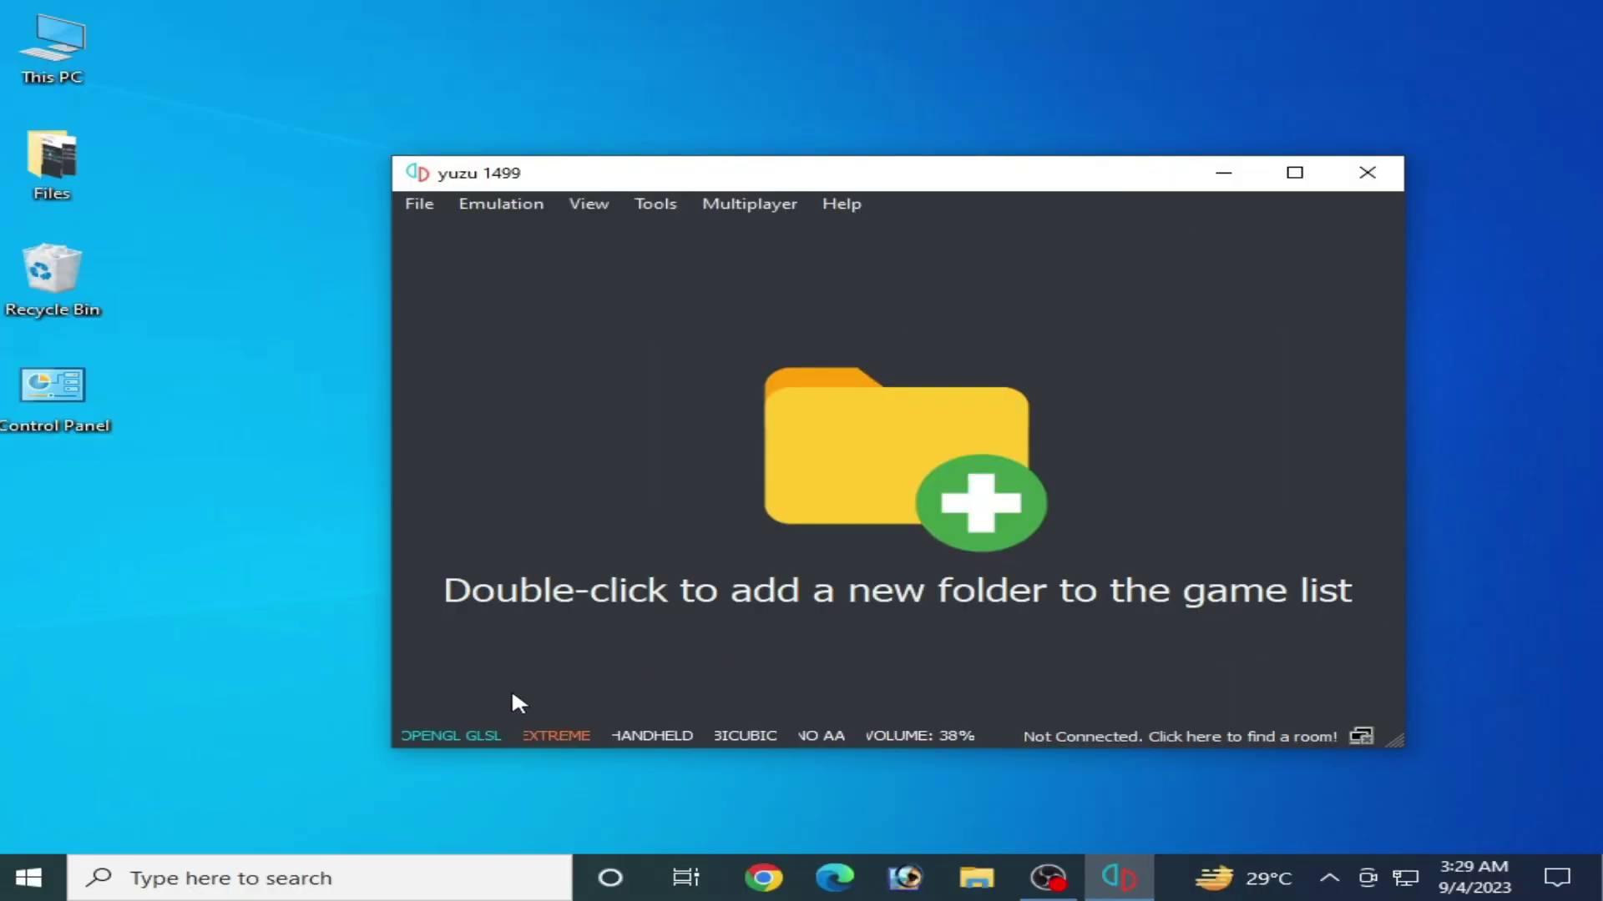
pyautogui.click(667, 735)
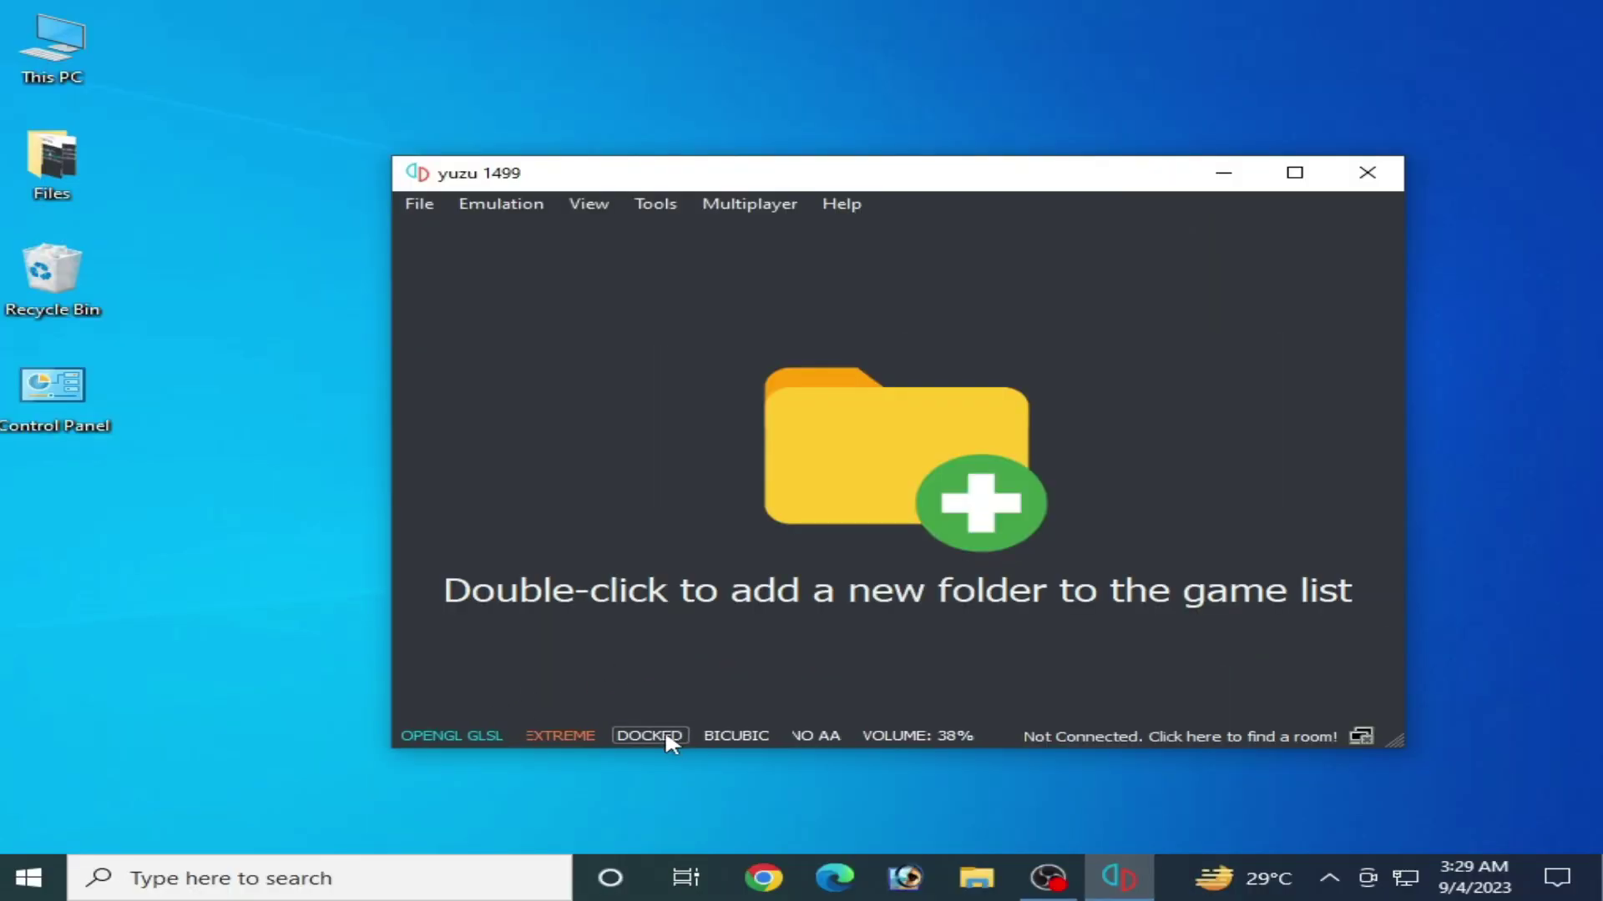
pyautogui.click(667, 736)
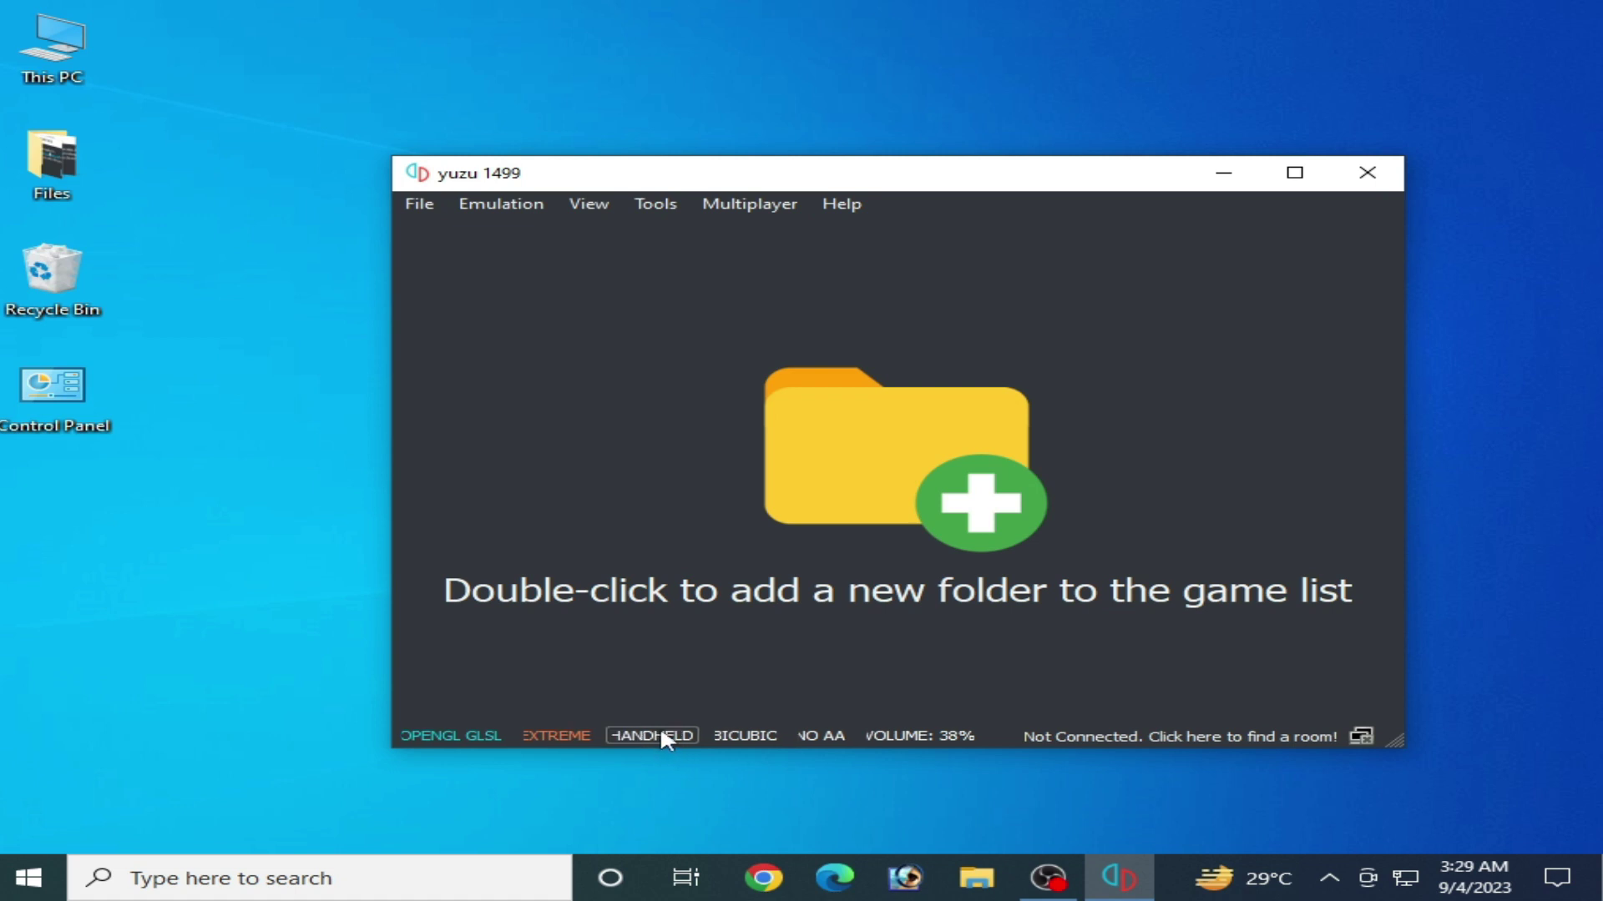